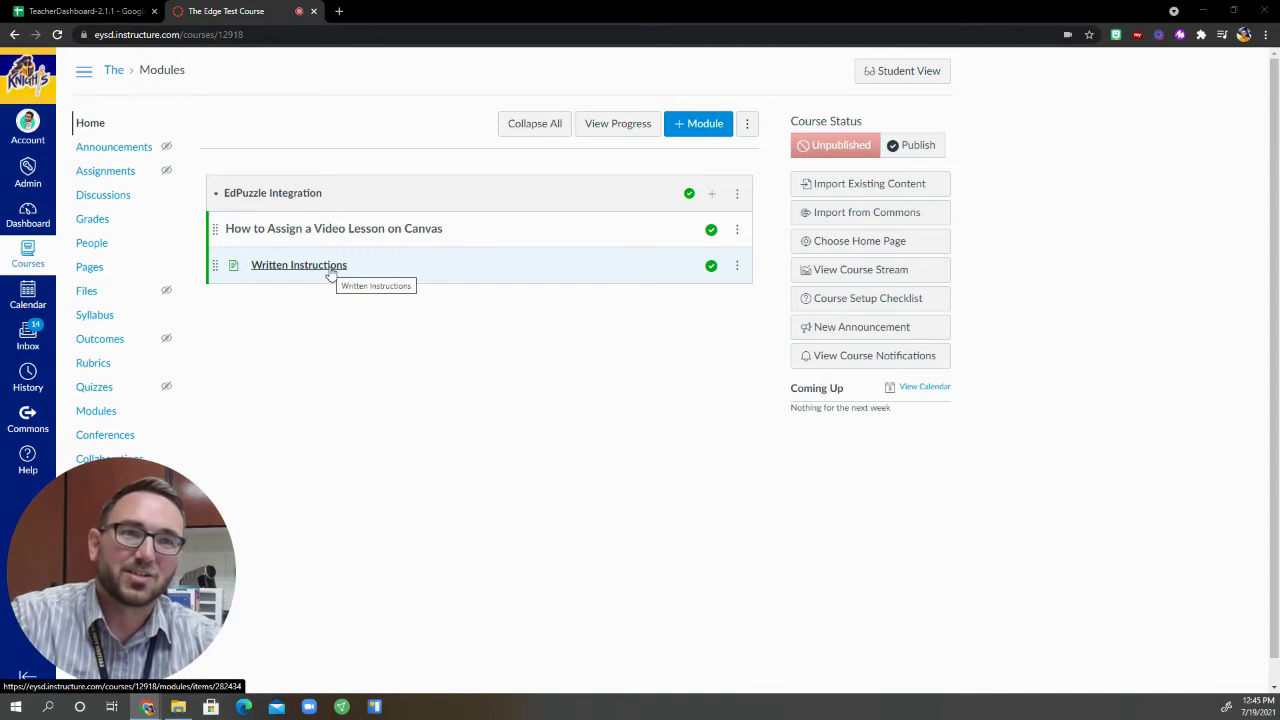
Open the Written Instructions page in the EdPuzzle Integration module to read the assignment steps.
click(312, 266)
right_click(343, 520)
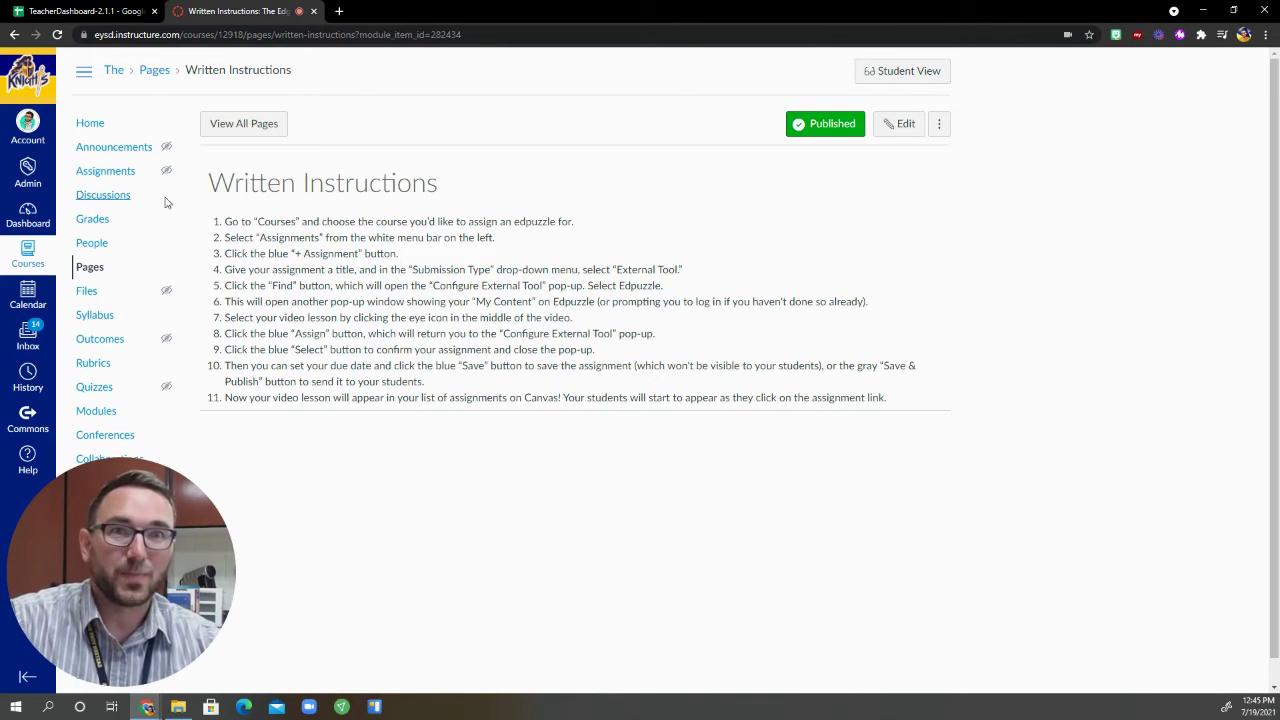
Create a new assignment in the course and name it "EdgeVideoAssignment from Edpuzzle".
click(106, 171)
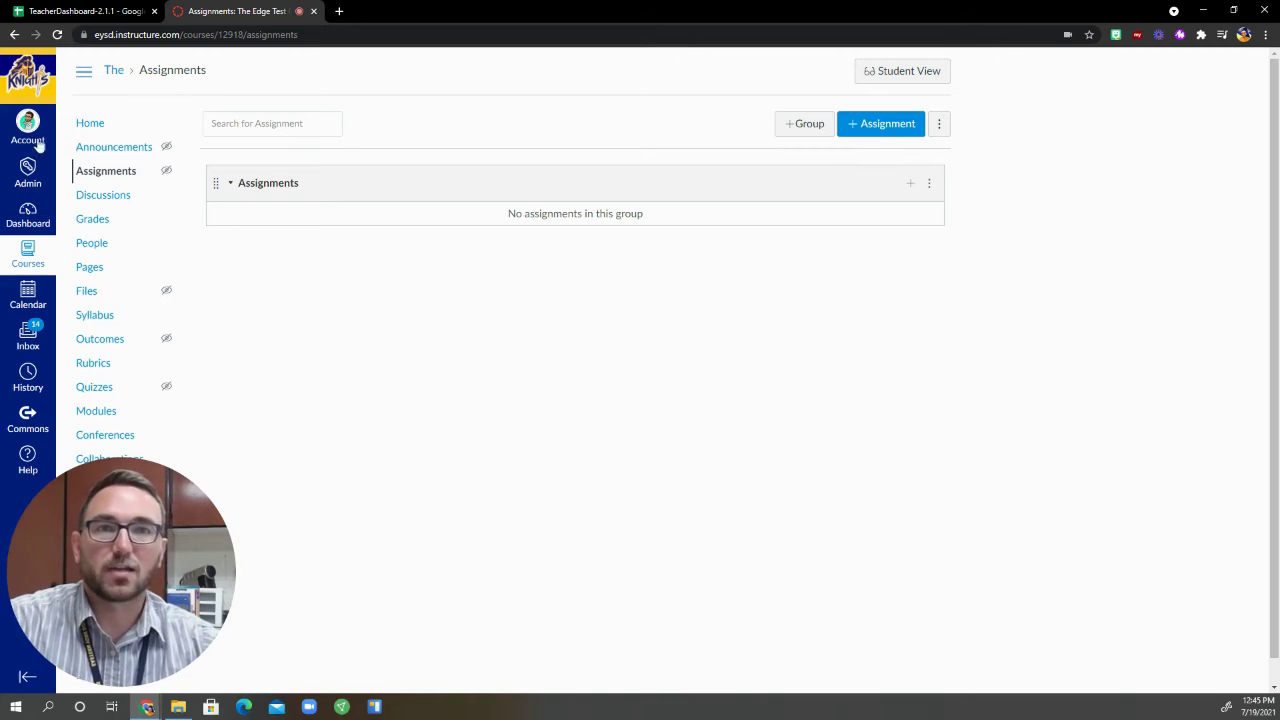
click(893, 130)
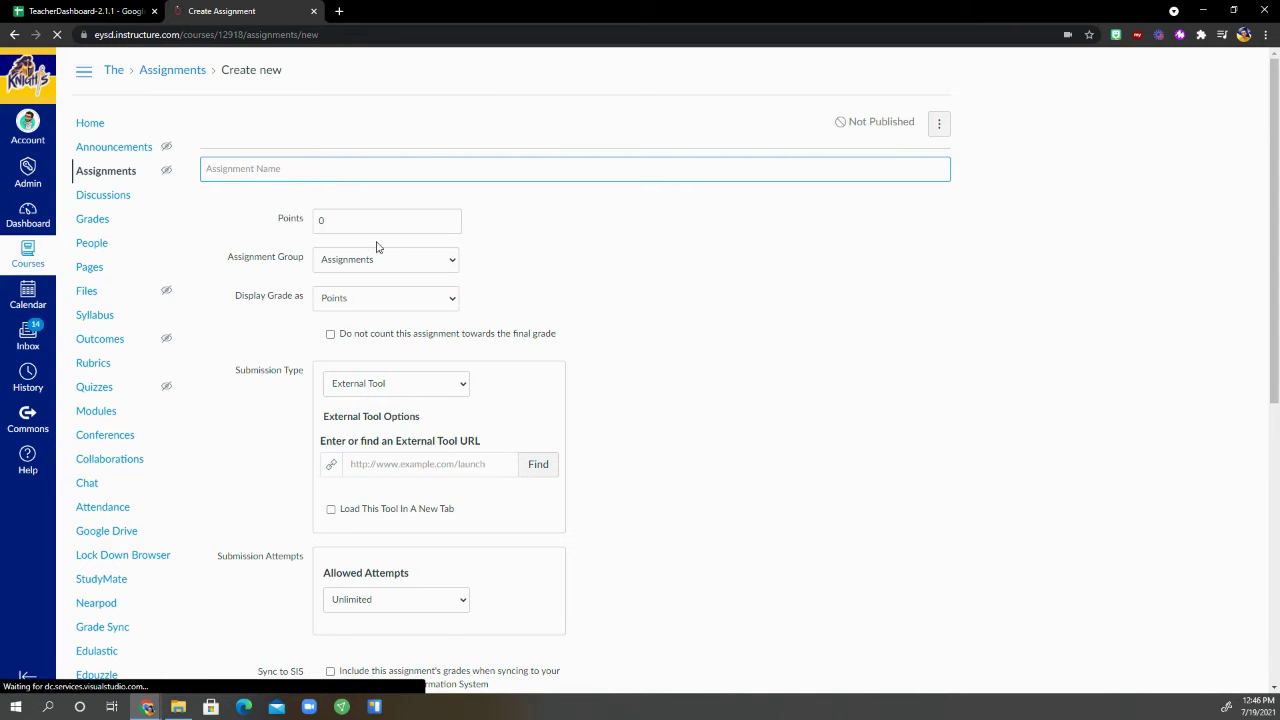
click(229, 169)
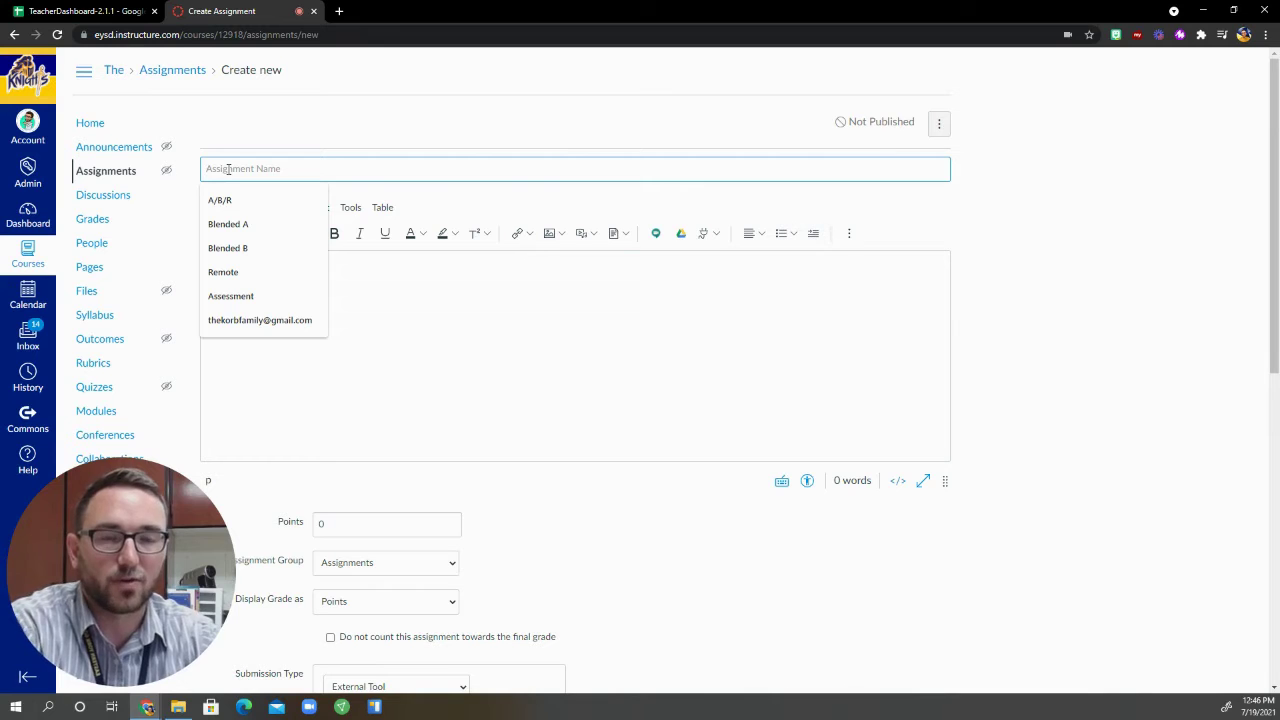
text(Edge)
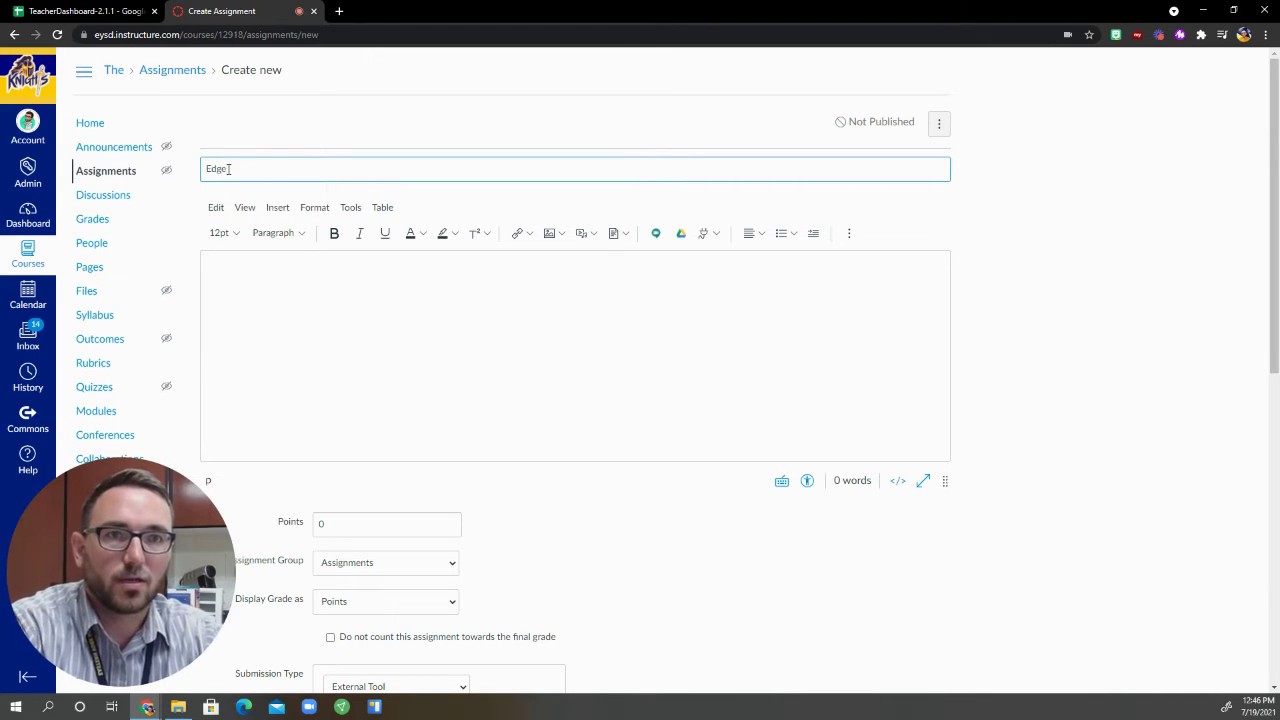
text(ride)
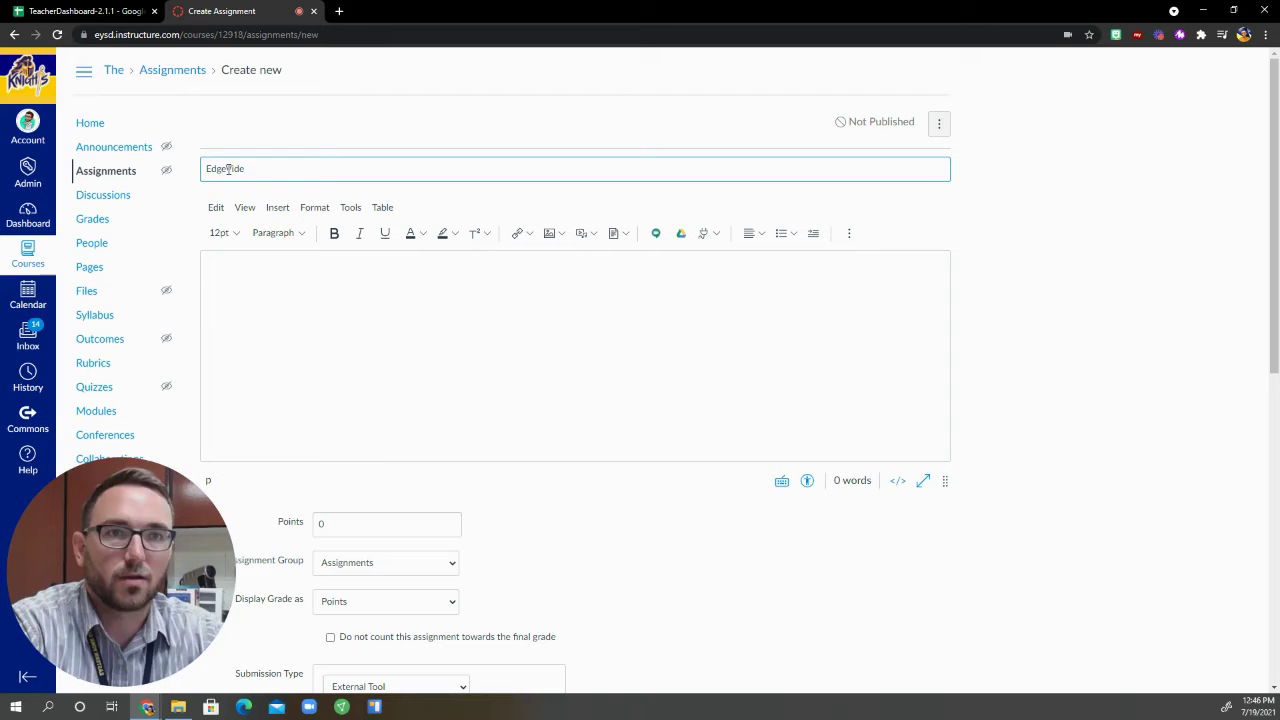
text(oAss)
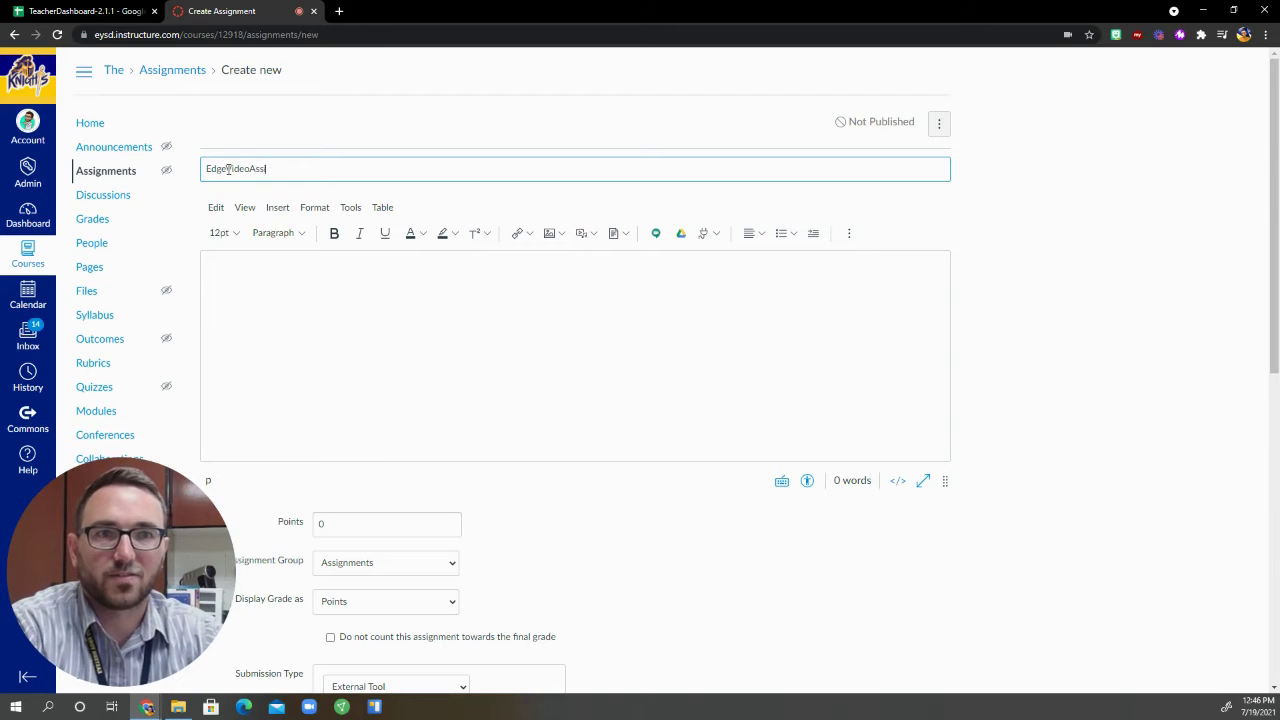
text(ignment from Ed)
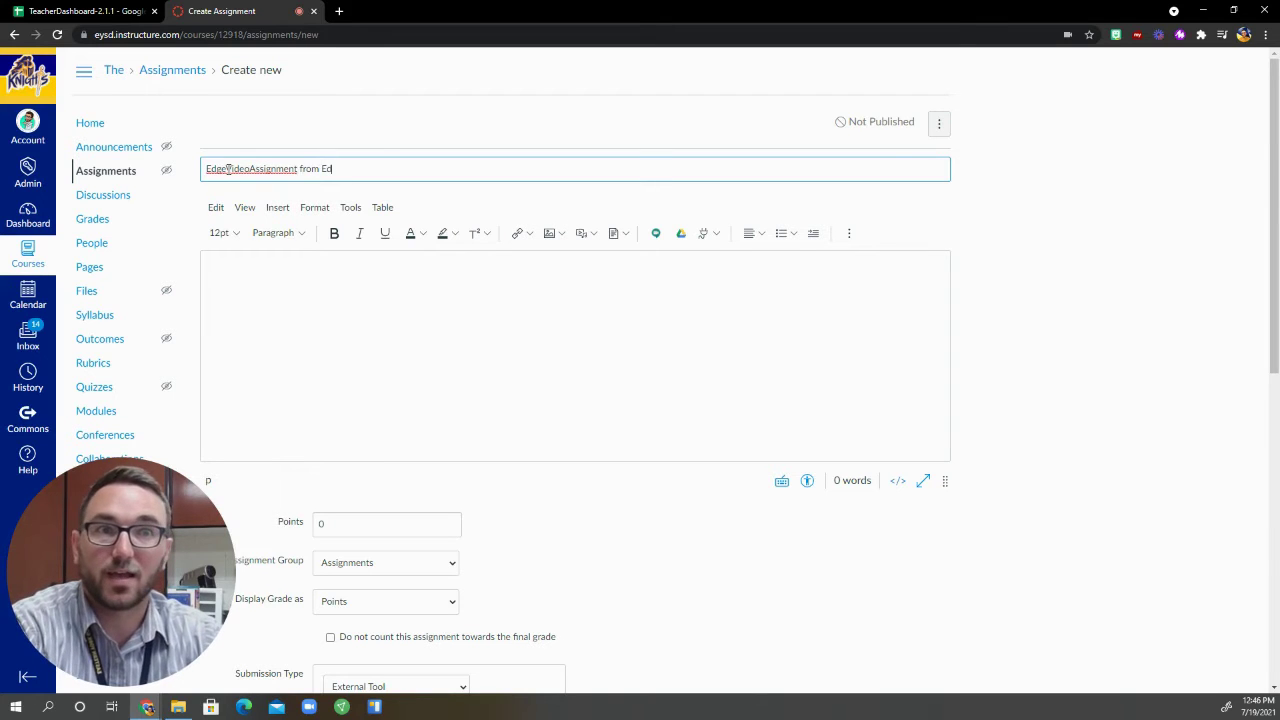
text(puzzle)
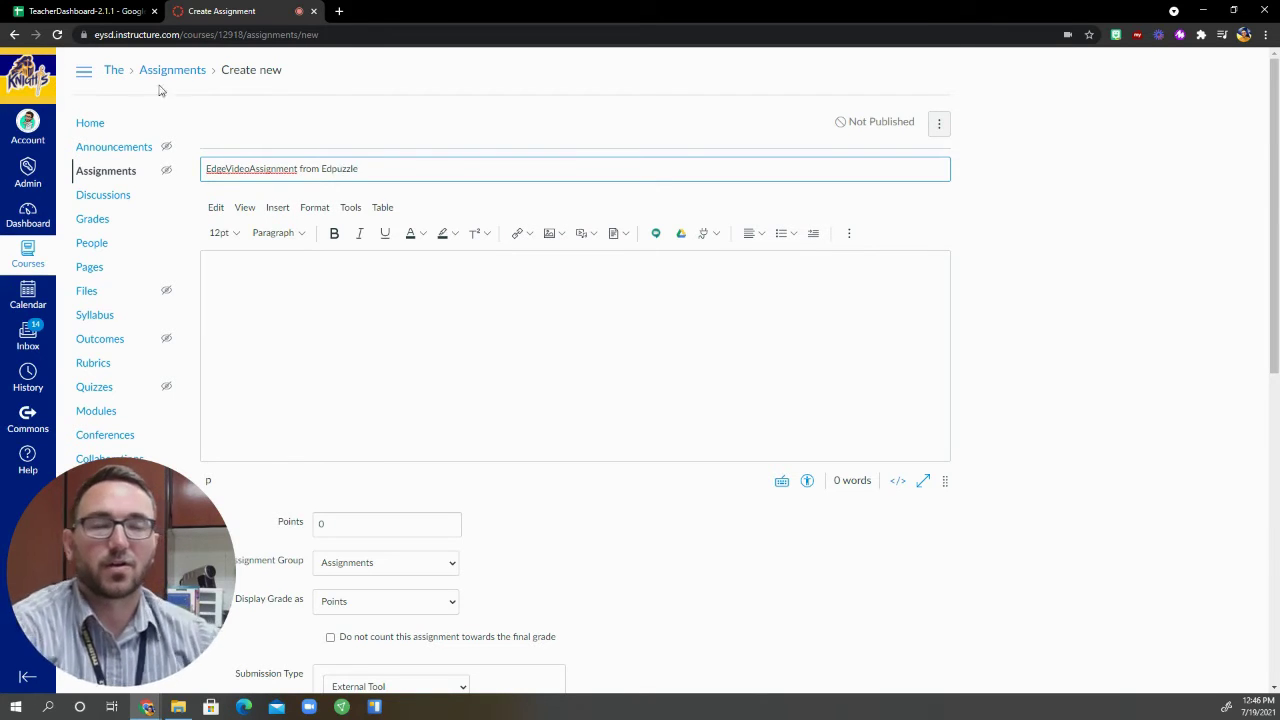
click(401, 347)
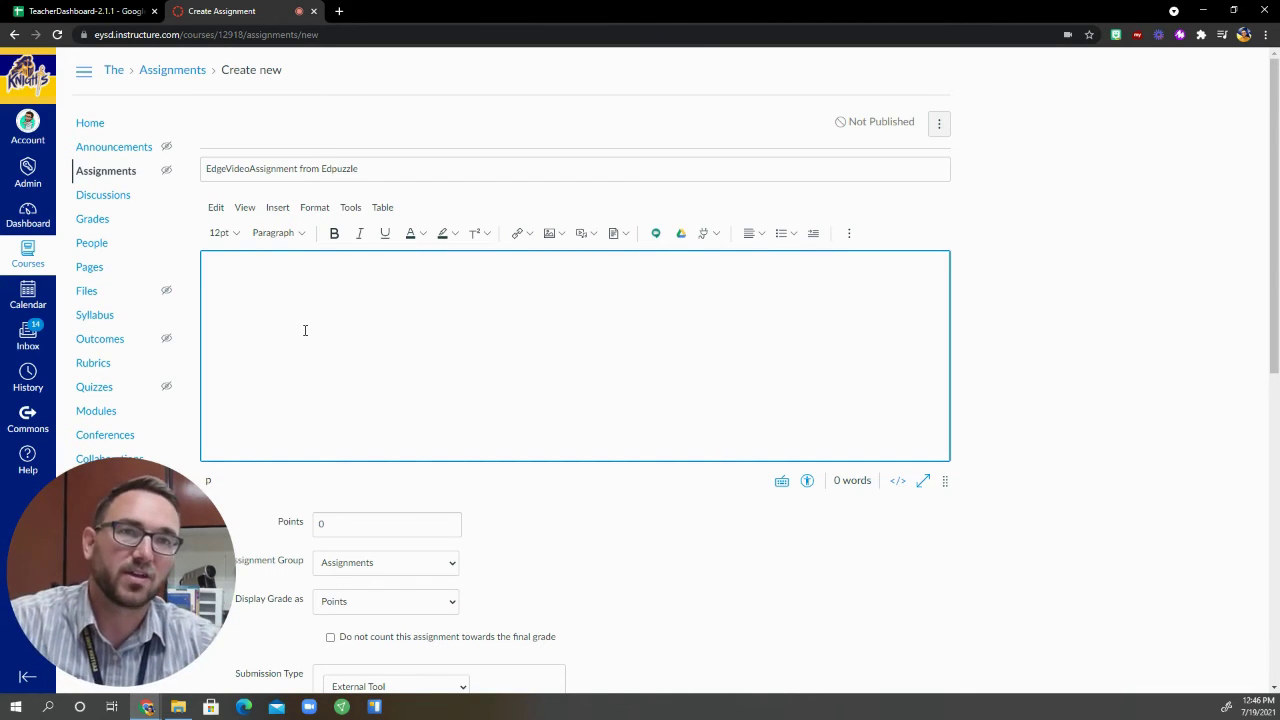
Set the assignment's points to 5.
scroll(470, 326, down, 2)
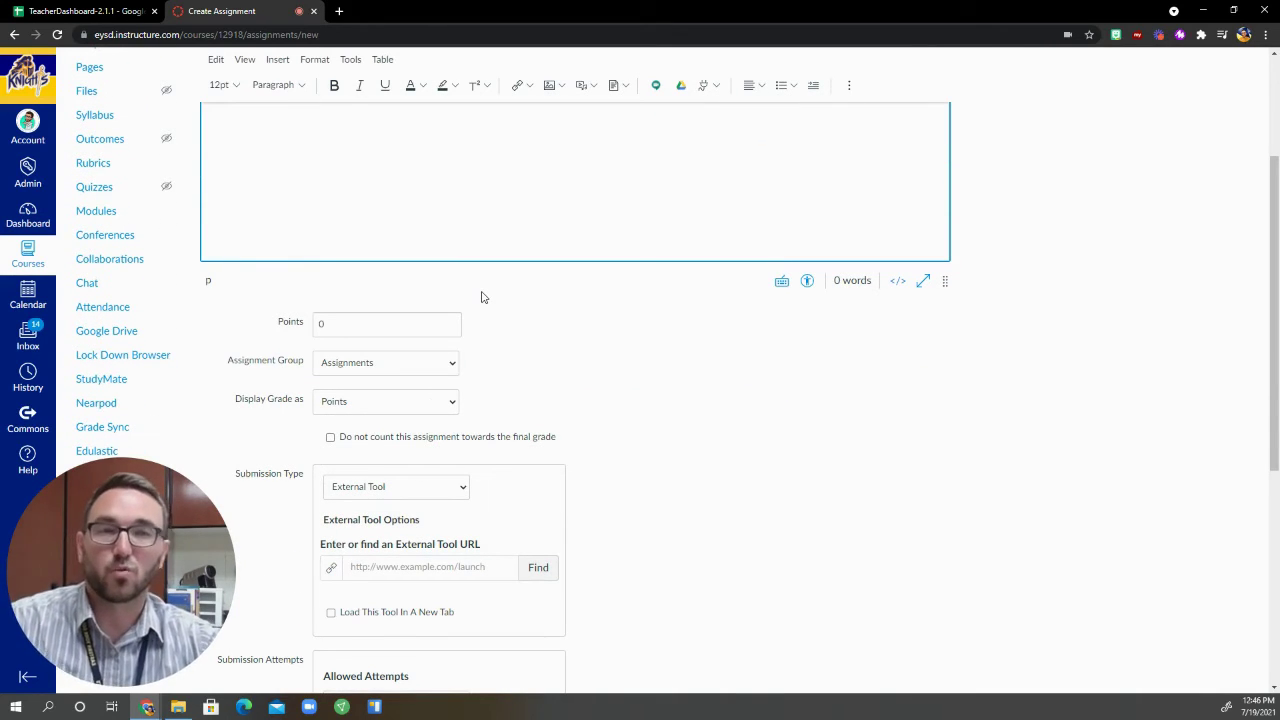
click(426, 323)
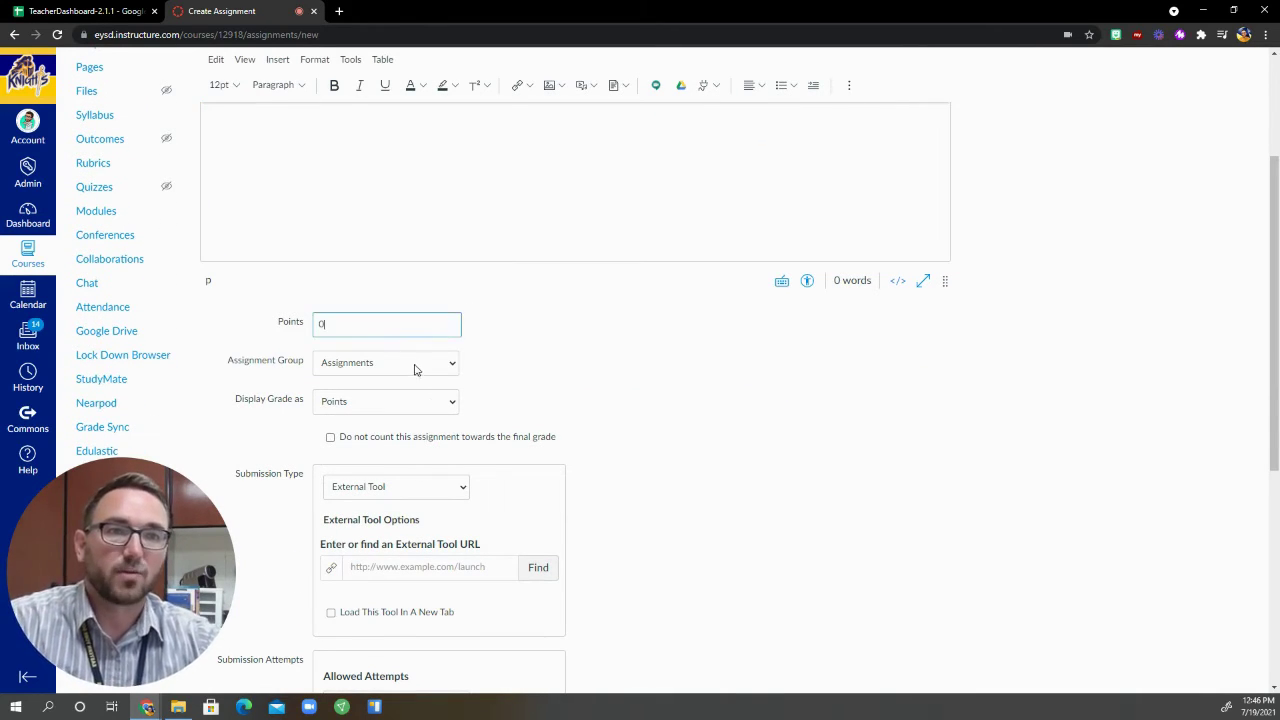
double_click(334, 321)
click(523, 337)
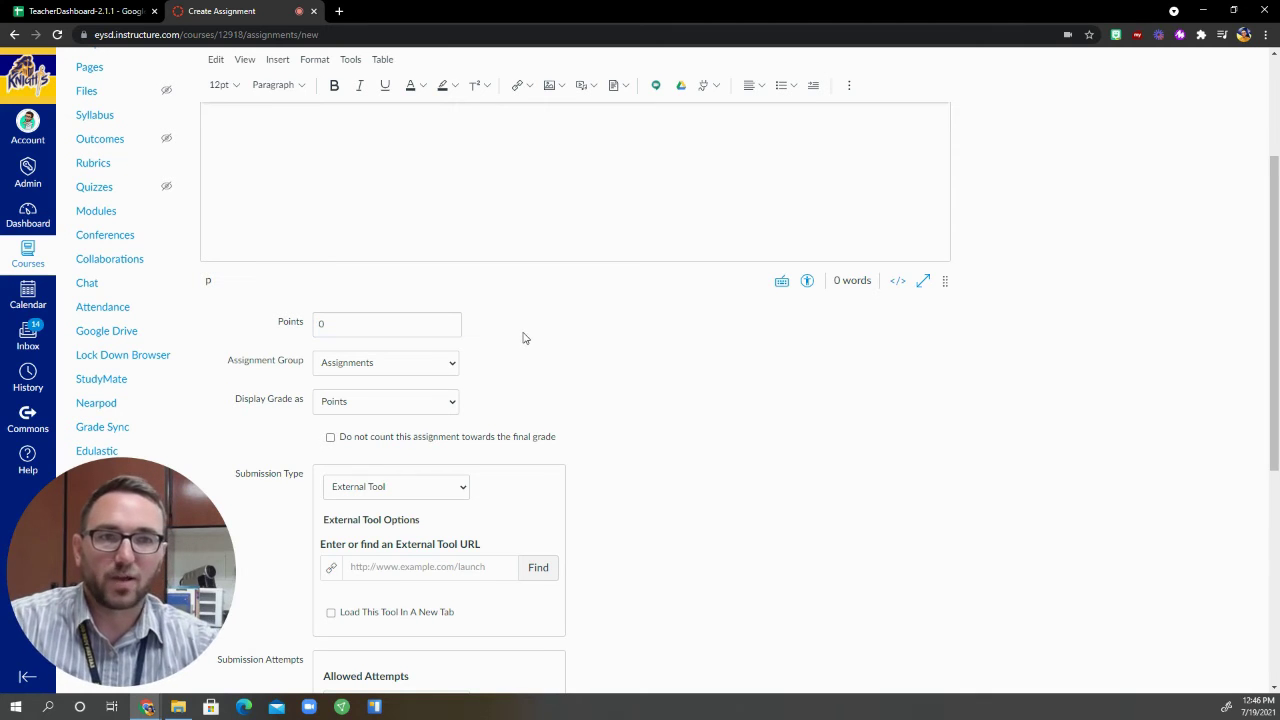
double_click(422, 330)
text(5)
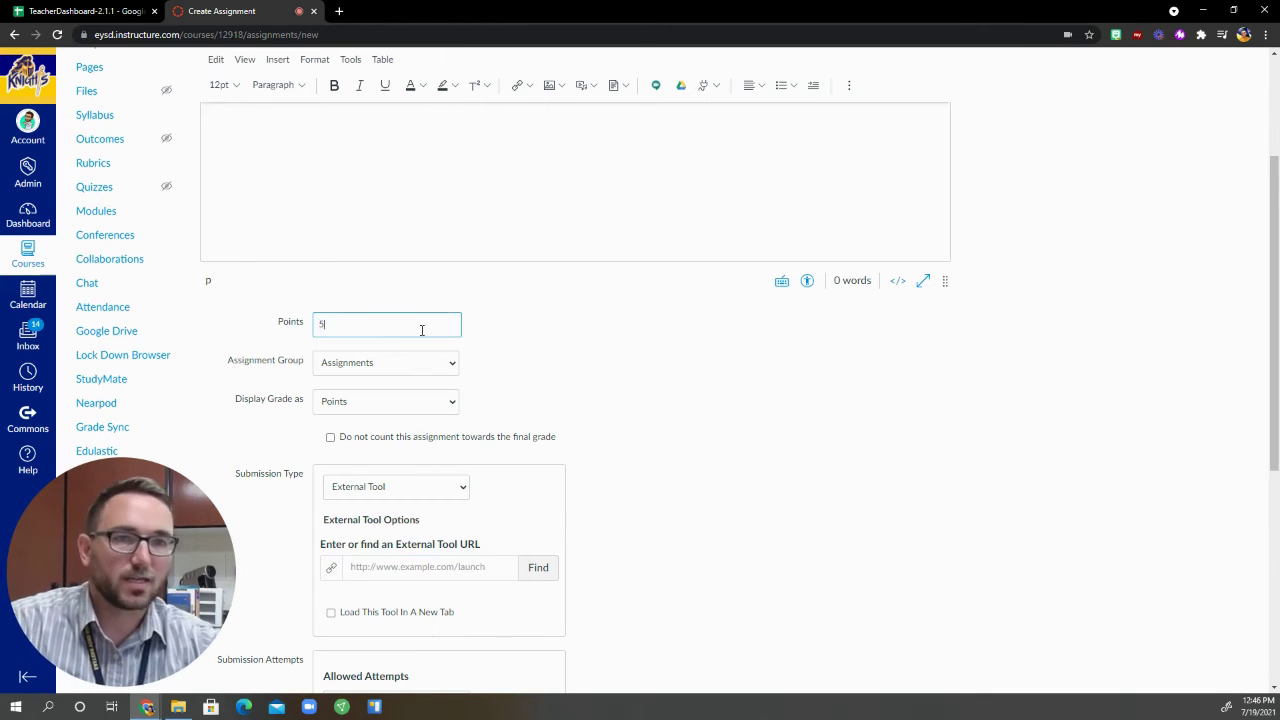
click(518, 352)
Switch the submission type to No Submission and back to External Tool.
scroll(523, 366, down, 2)
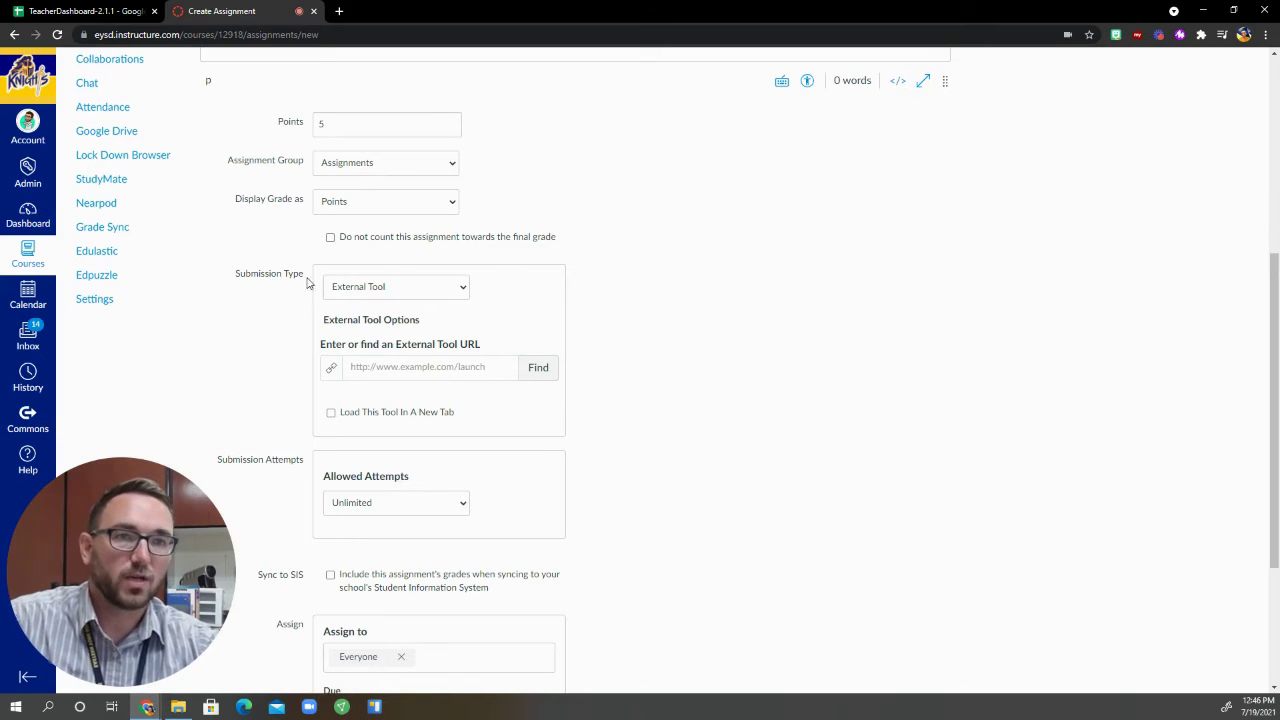
click(465, 290)
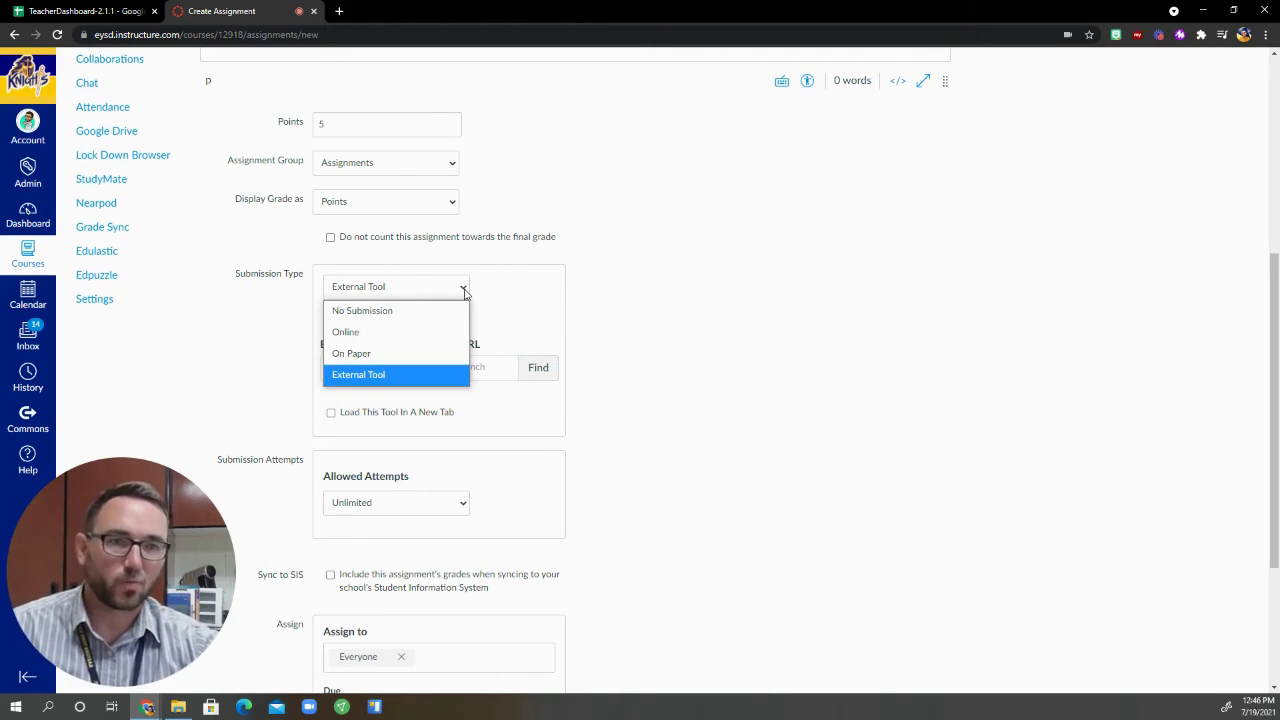
click(381, 320)
click(465, 288)
right_click(465, 288)
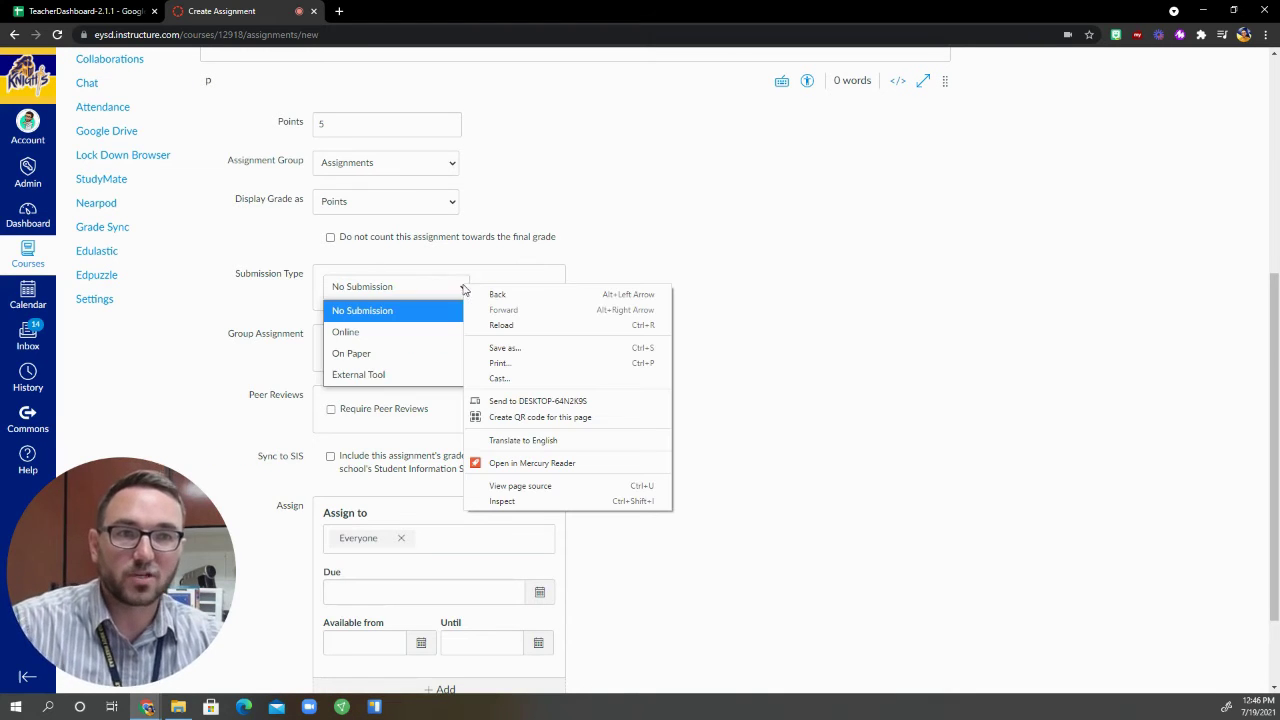
click(390, 374)
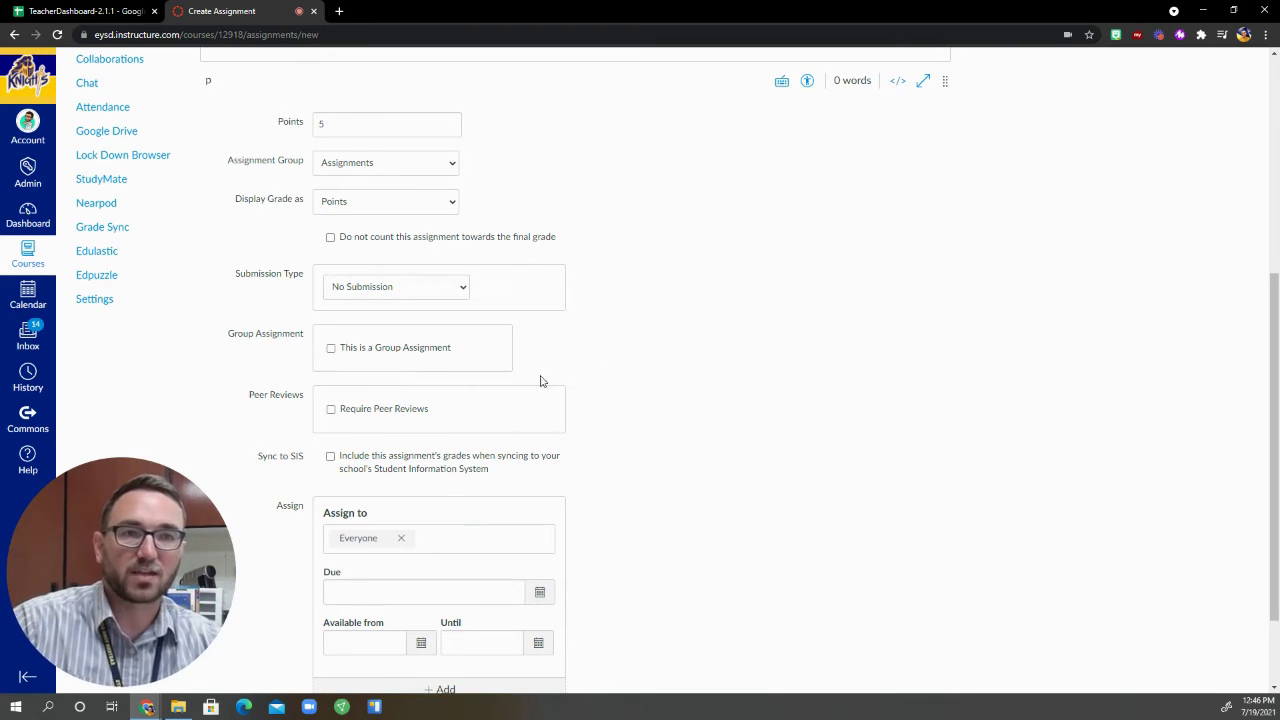
click(447, 290)
click(349, 371)
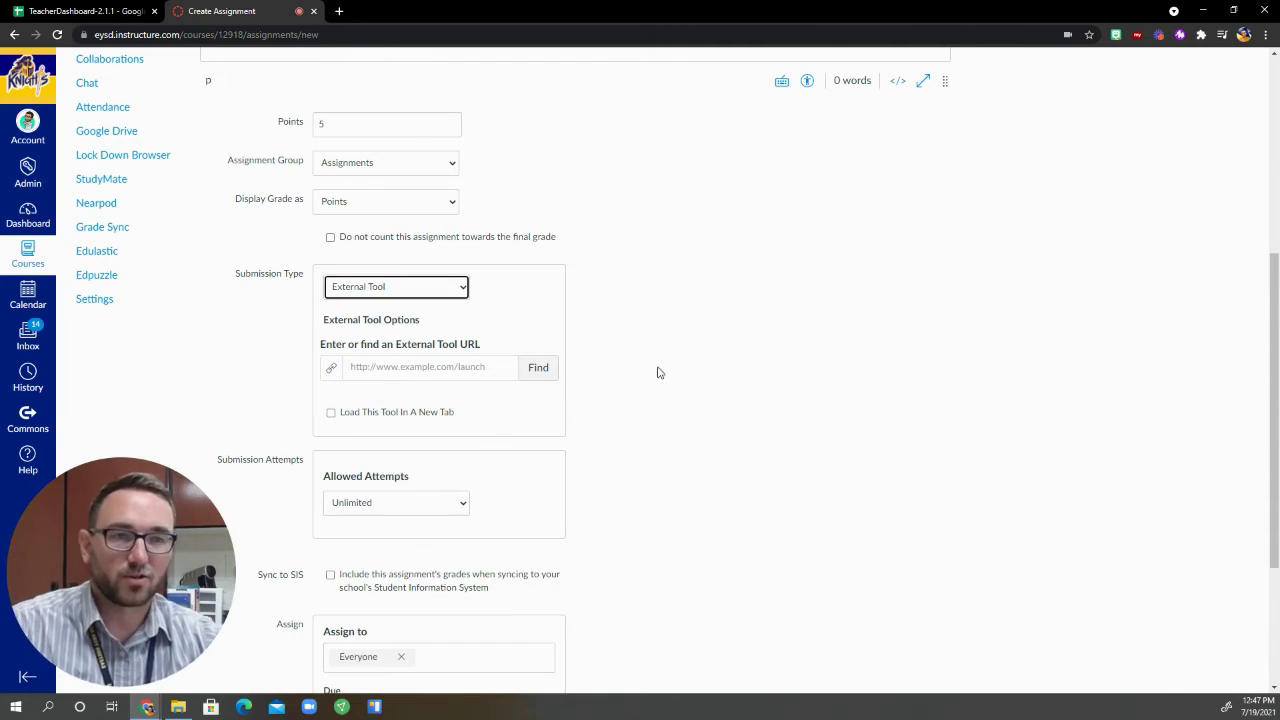
Find Edpuzzle among the external tools and open the "Parts of a computer" video from My Content.
click(539, 369)
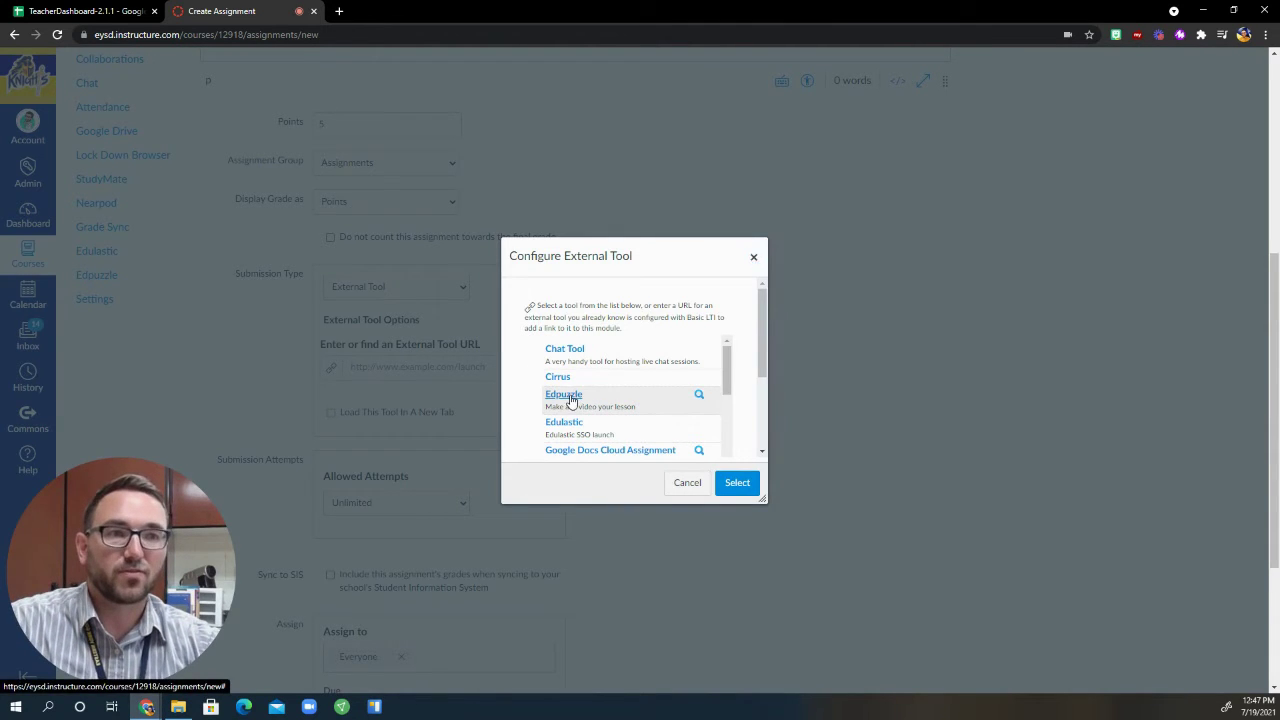
click(563, 395)
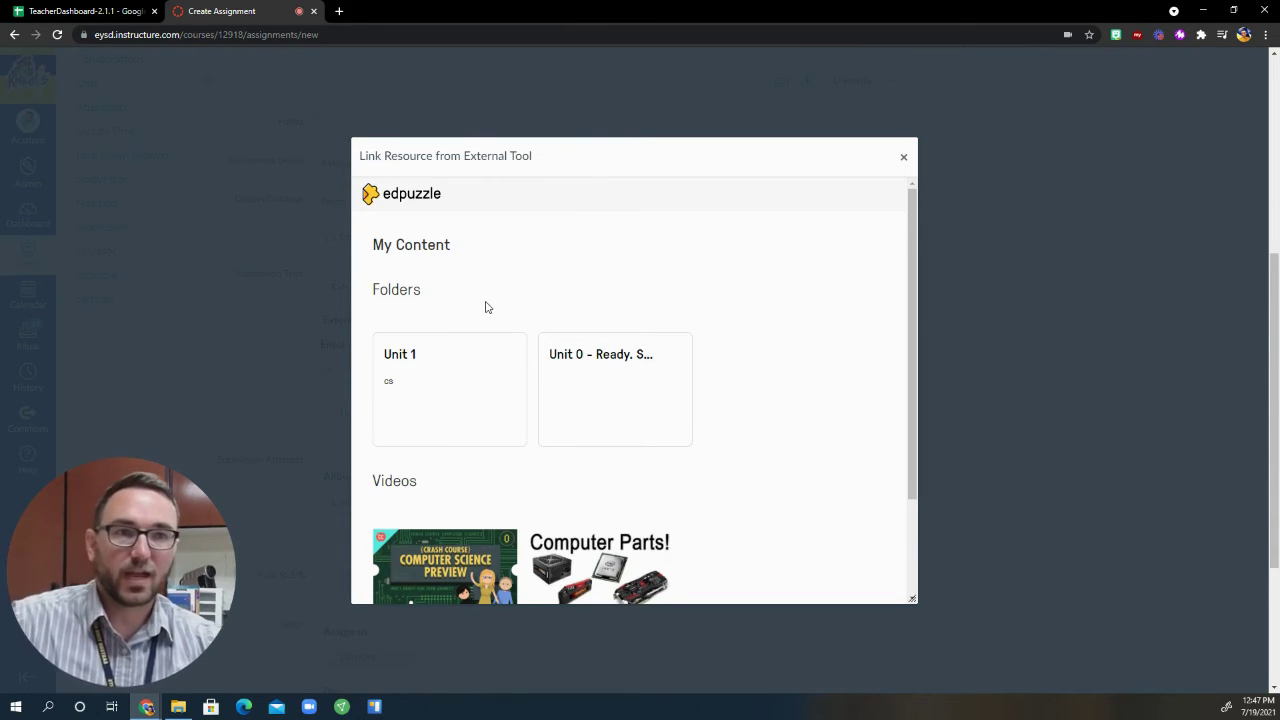
scroll(484, 306, down, 1)
scroll(410, 225, up, 1)
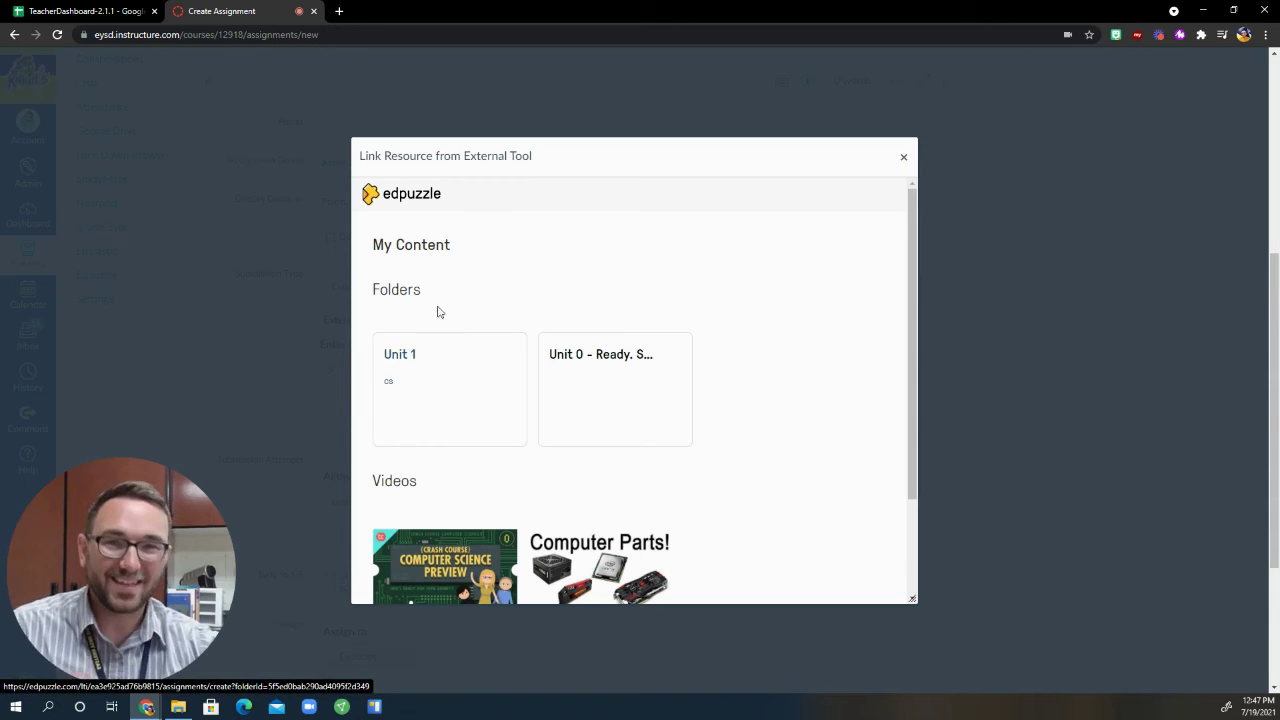
scroll(690, 316, down, 2)
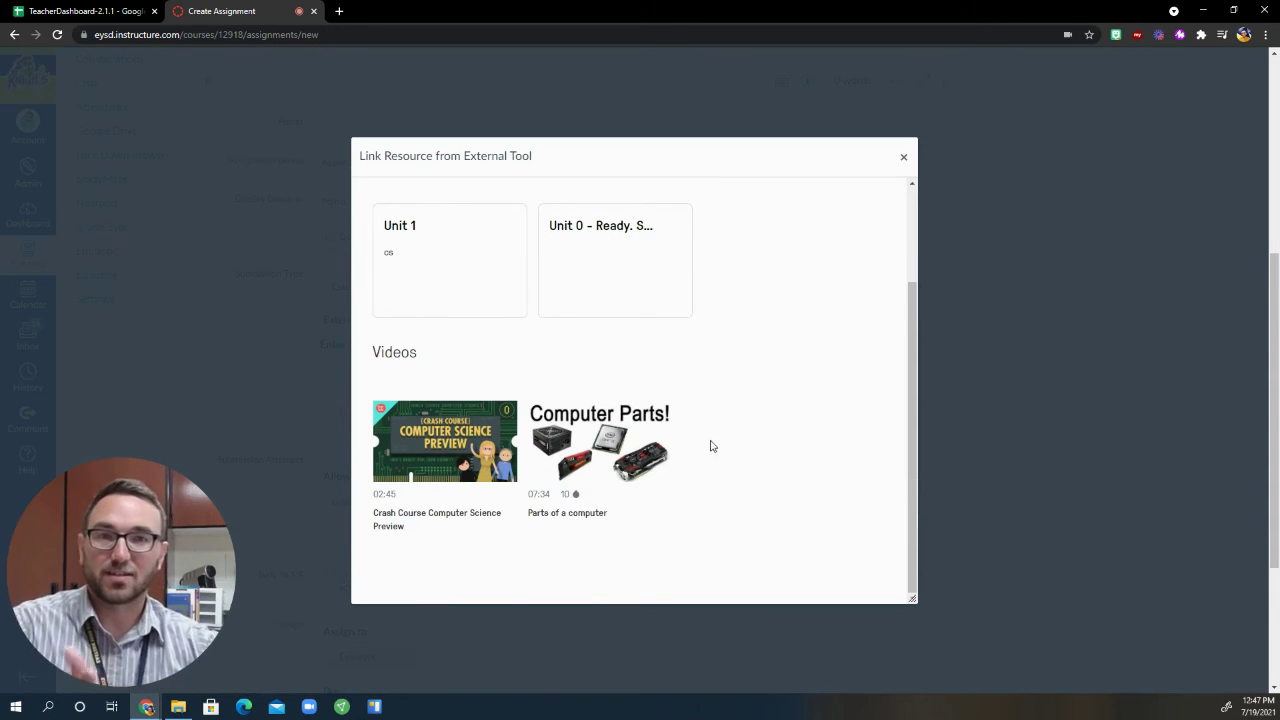
click(604, 445)
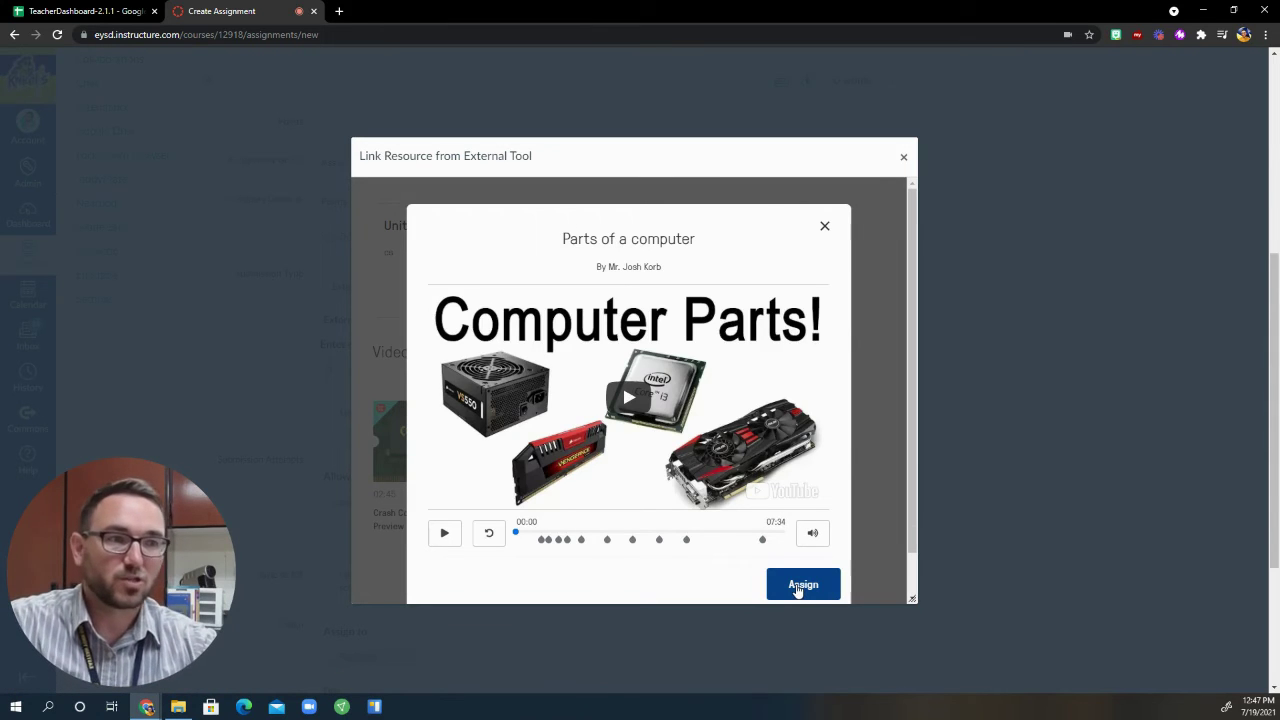
Assign the video to The Edge Test Course and confirm Edpuzzle as the assignment's external tool.
click(800, 588)
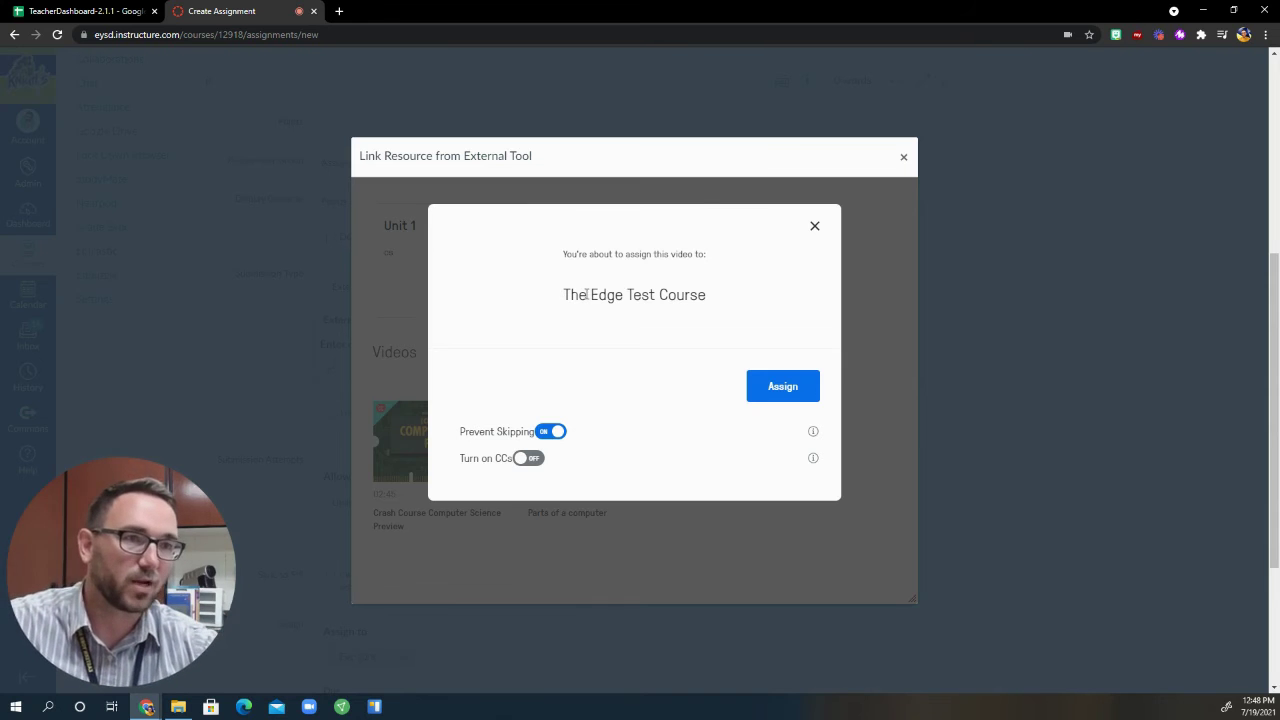
click(764, 398)
right_click(820, 566)
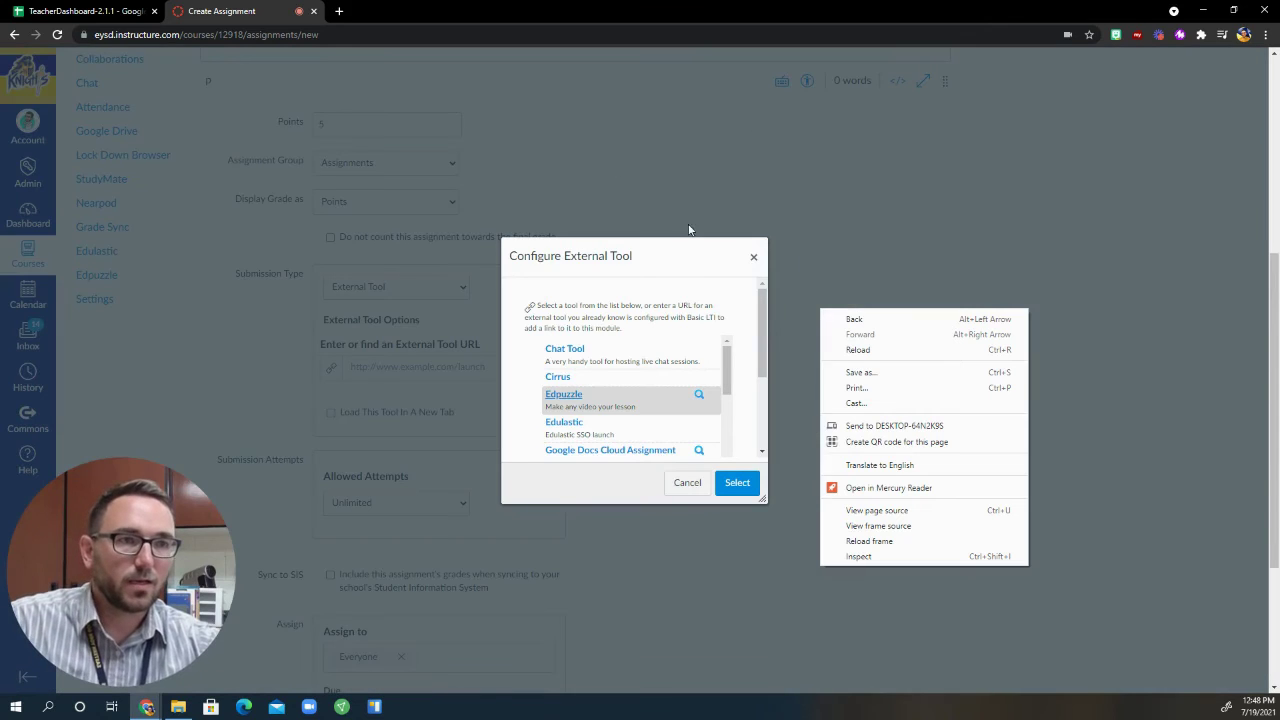
click(676, 255)
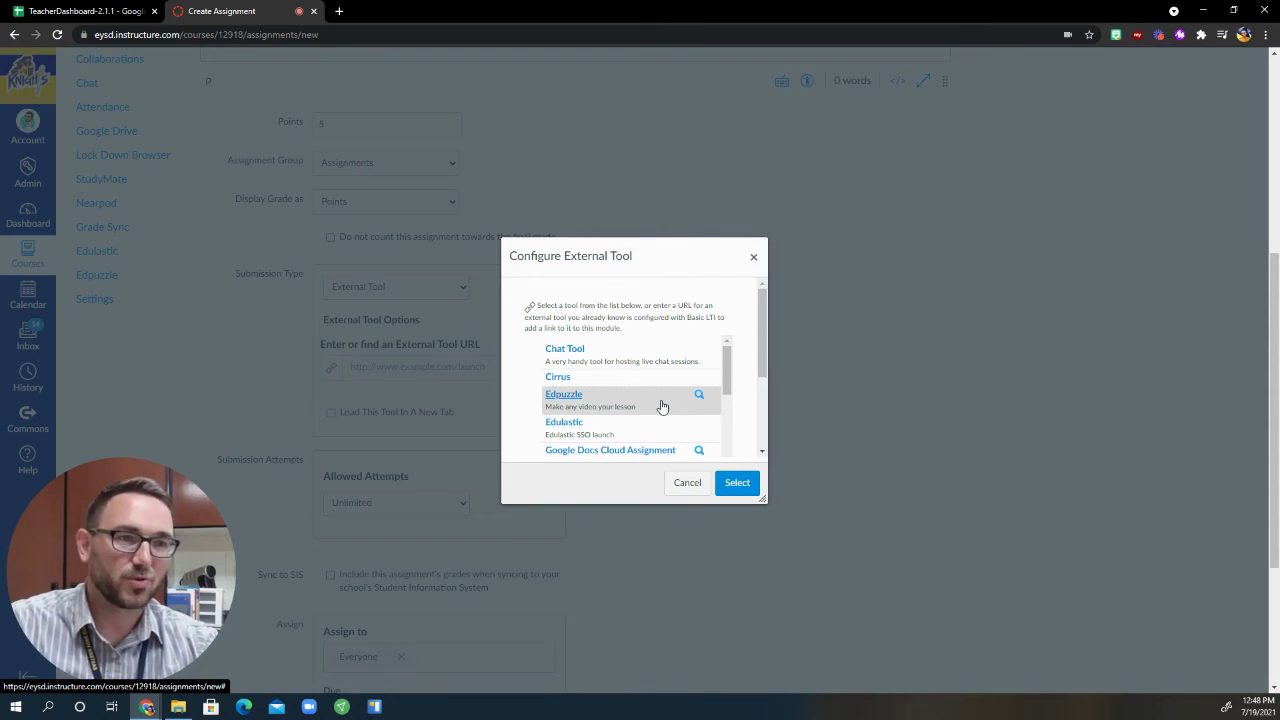
click(735, 483)
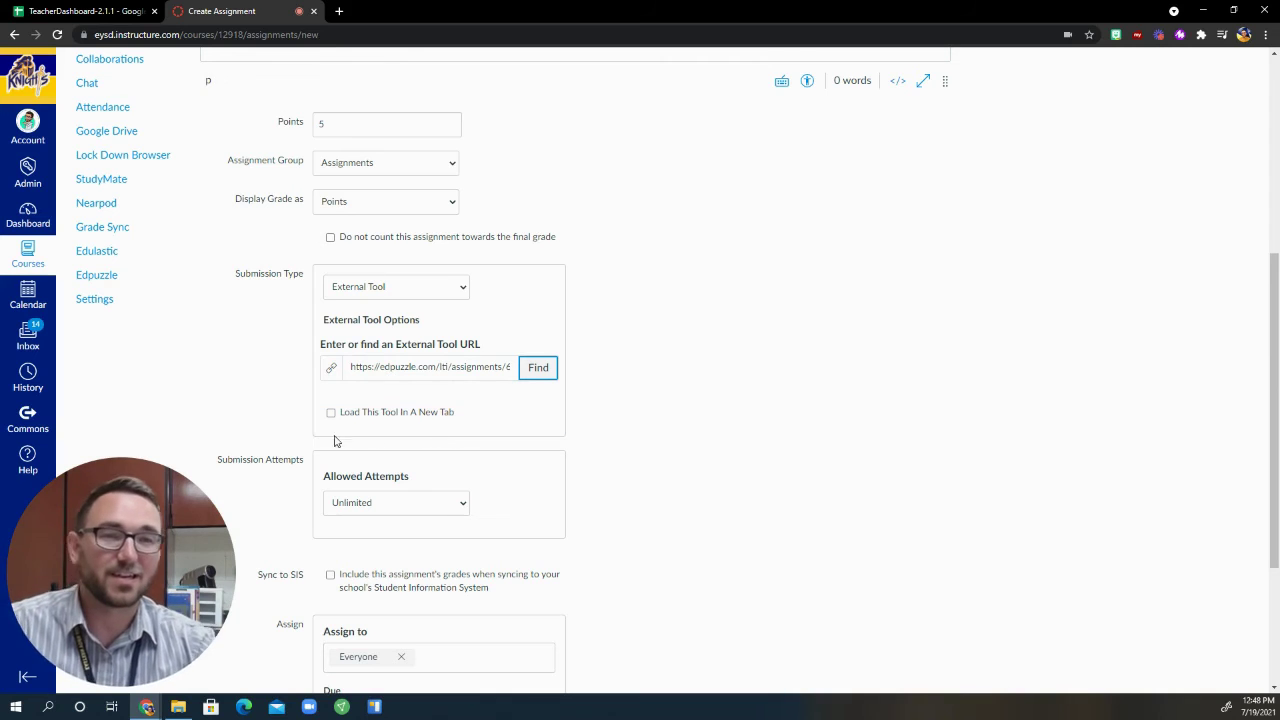
Set the due date to Jul 21 11:59pm, and save and publish the assignment.
scroll(266, 354, down, 2)
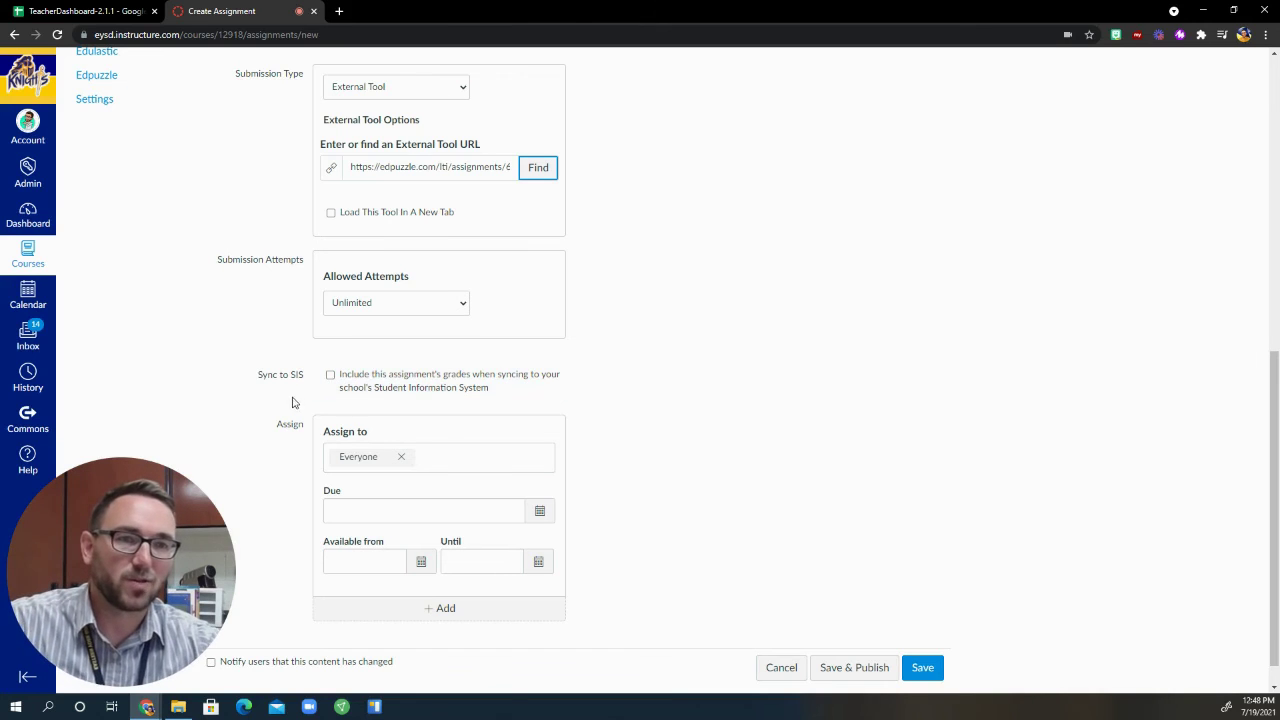
scroll(292, 402, down, 1)
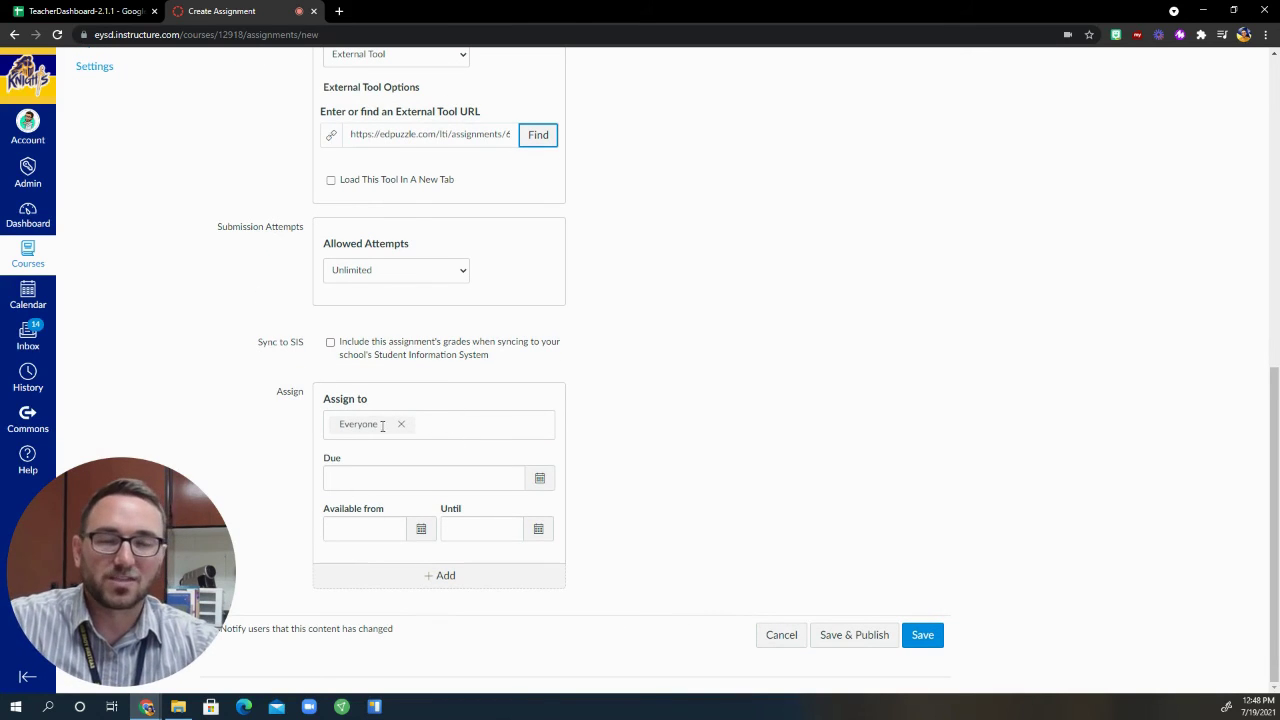
click(400, 481)
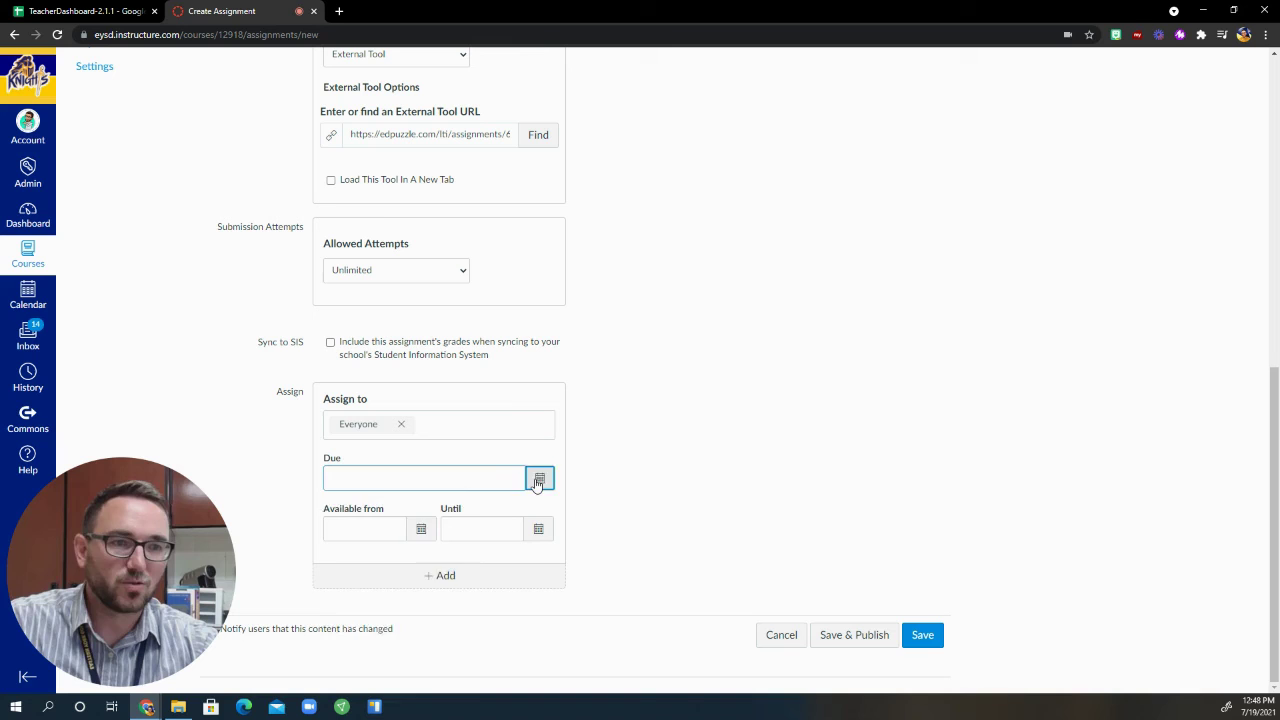
click(538, 481)
click(405, 598)
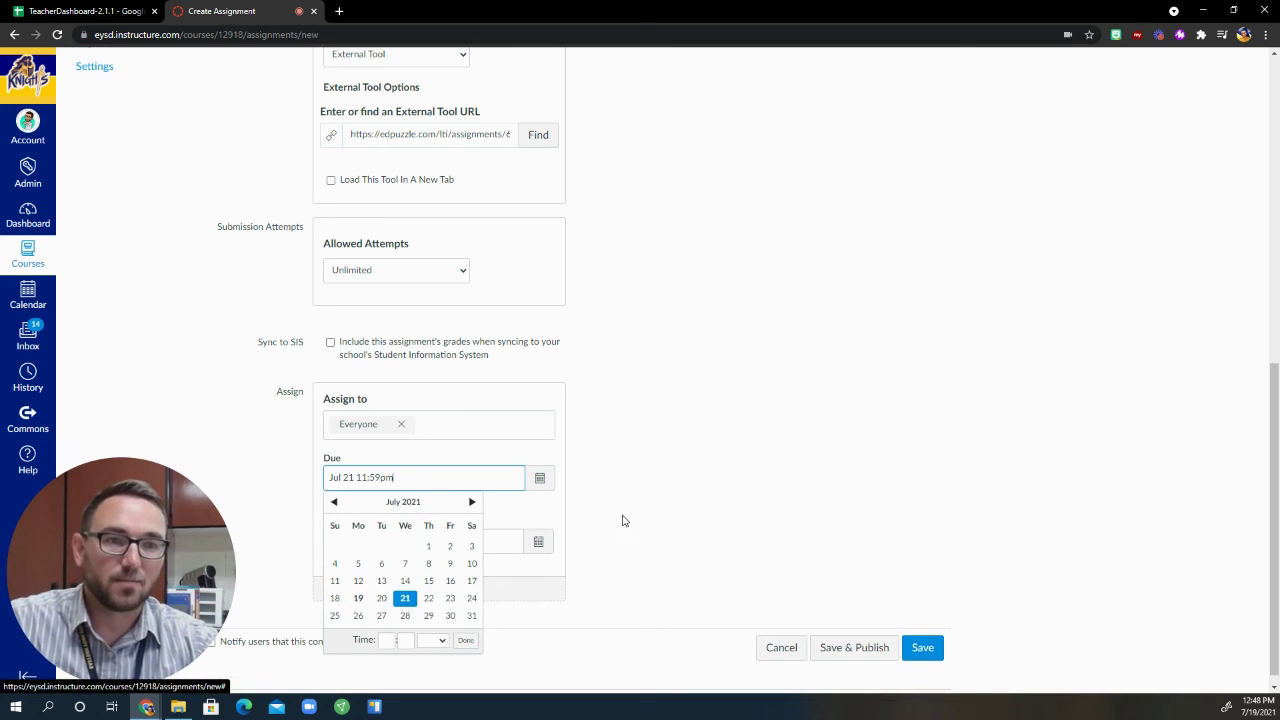
click(660, 499)
scroll(232, 504, down, 1)
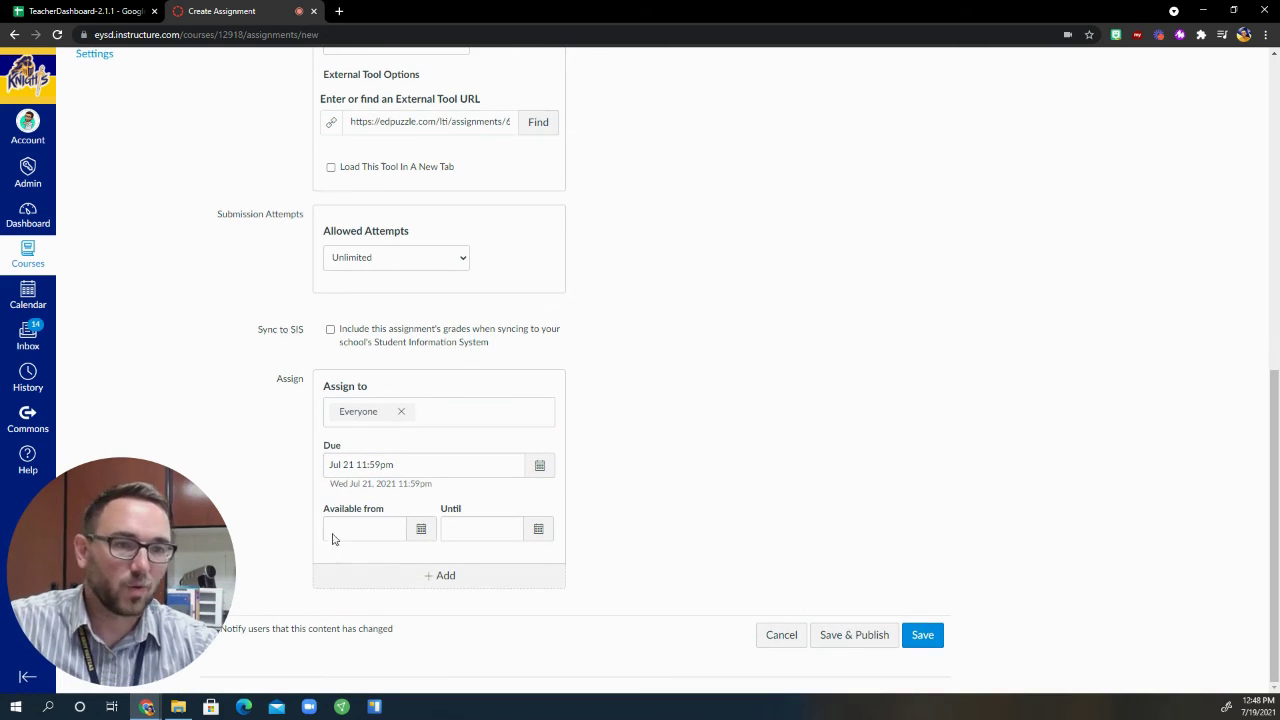
click(877, 640)
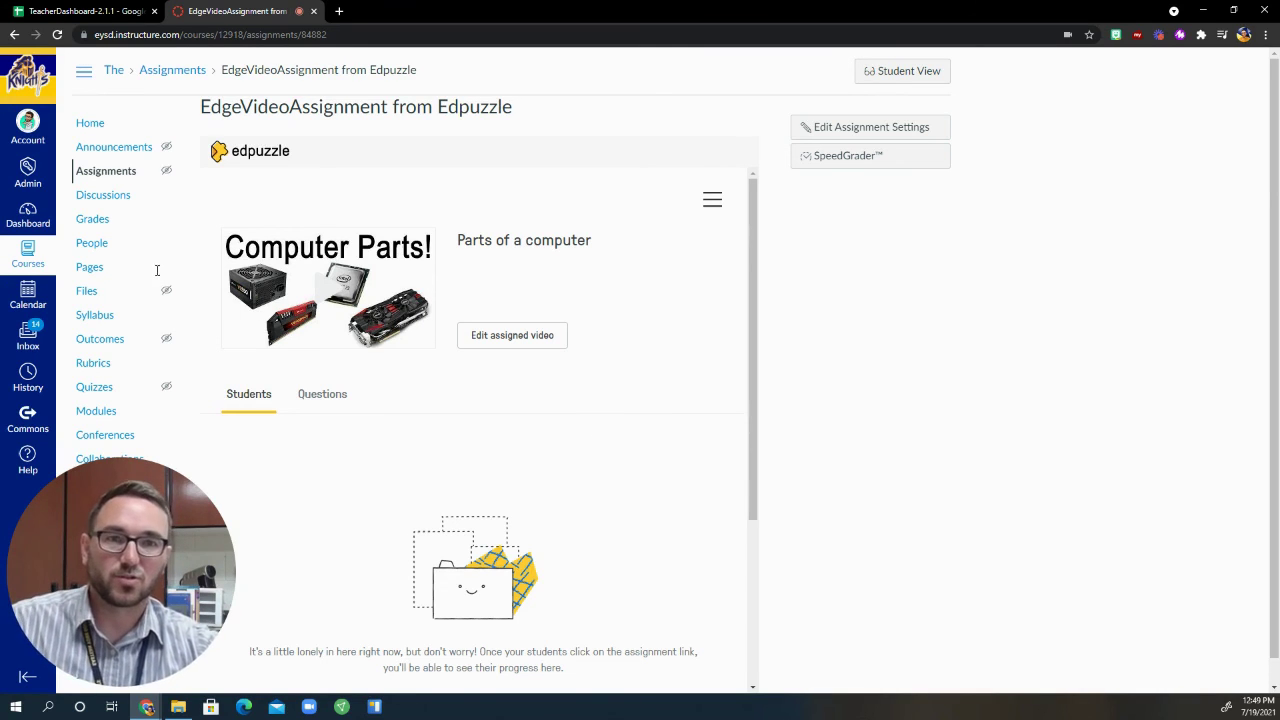
Check the course gradebook and the assignments list for the new Edpuzzle assignment.
click(100, 218)
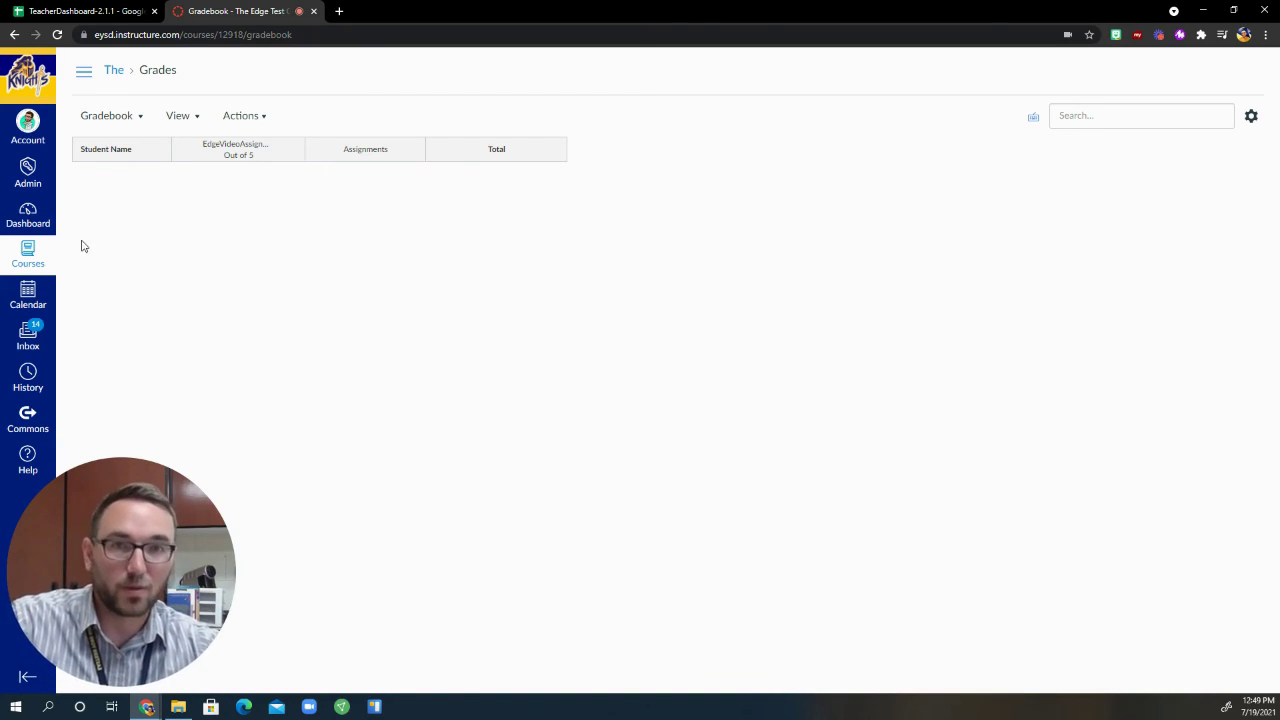
right_click(258, 258)
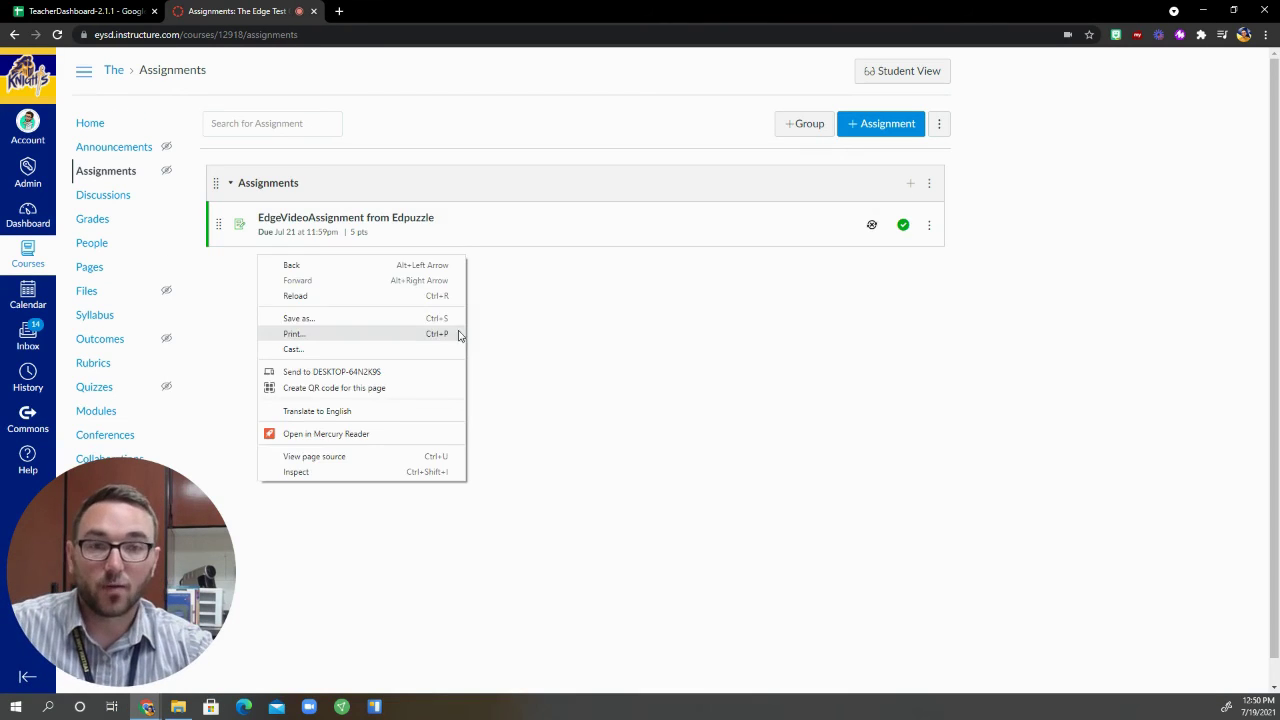
click(700, 328)
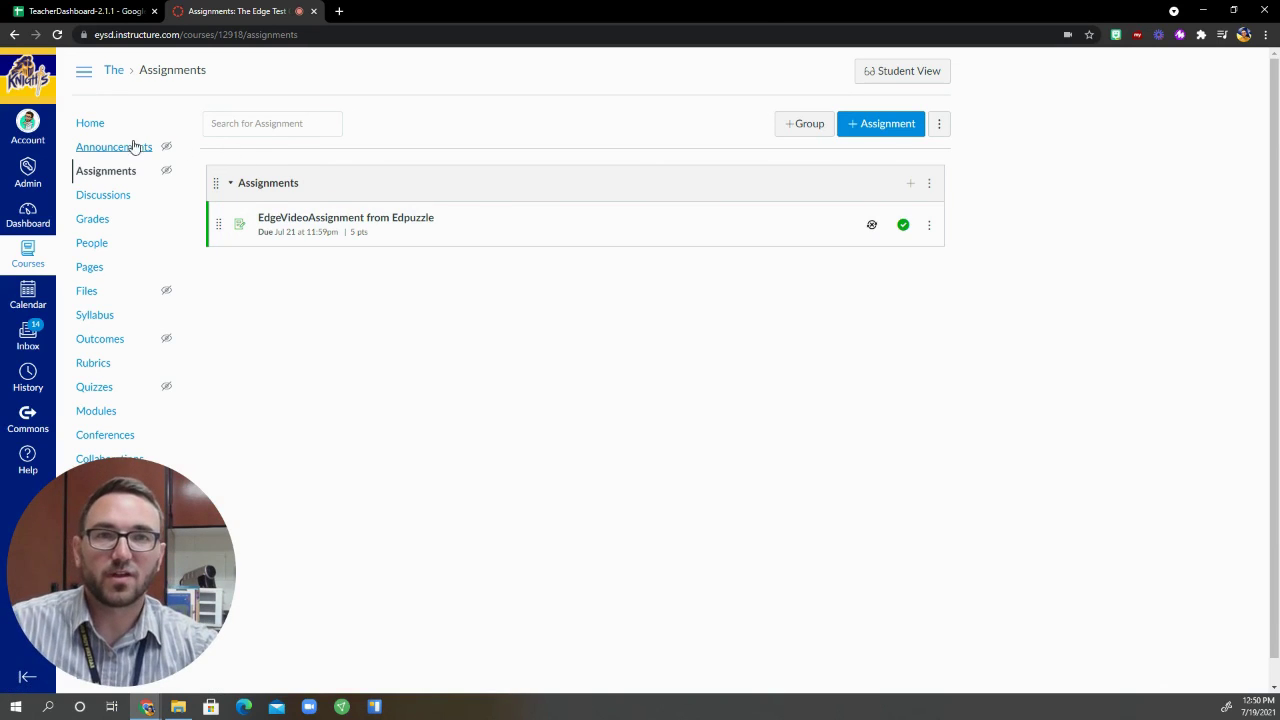
Return to the course home page showing the EdPuzzle Integration module.
click(90, 125)
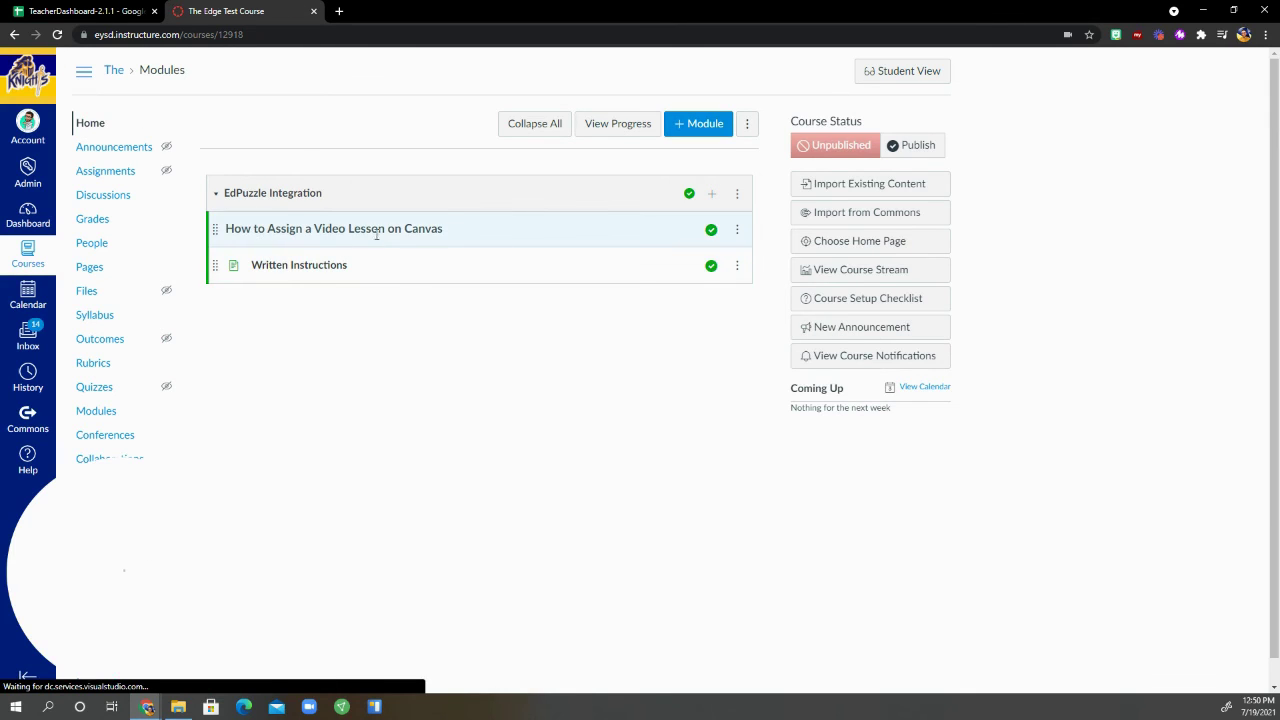
right_click(378, 233)
click(474, 229)
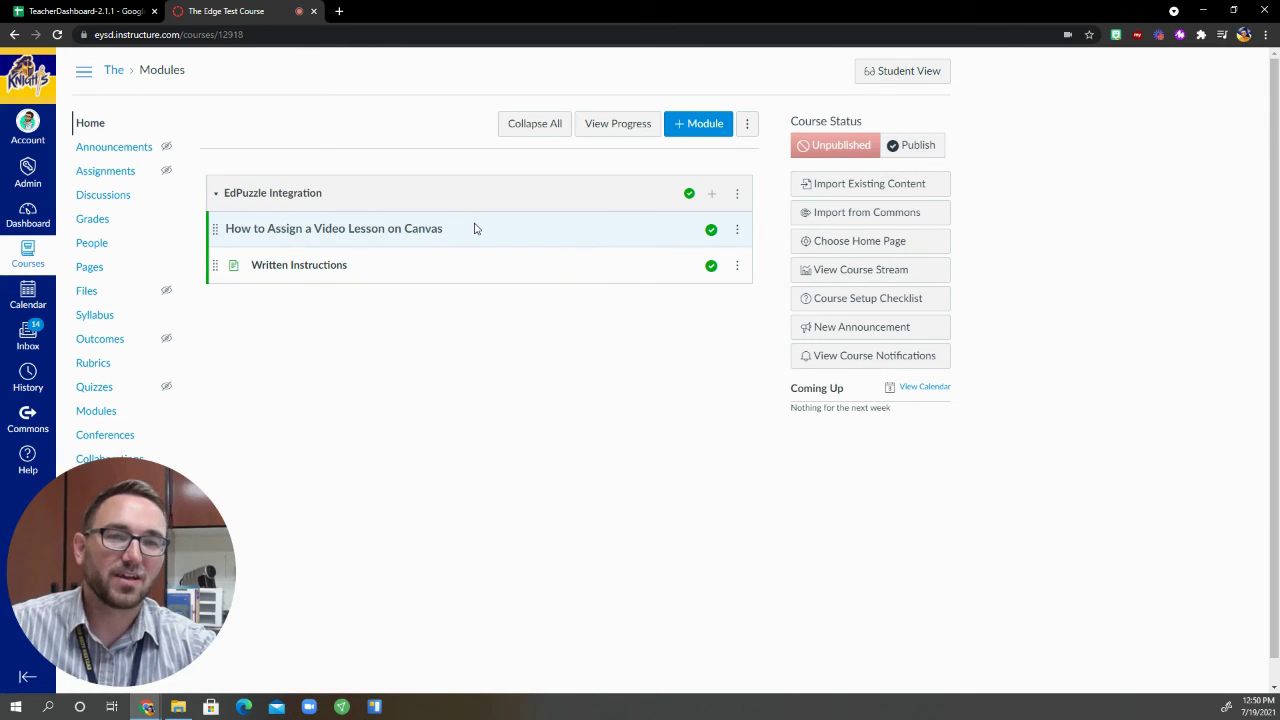